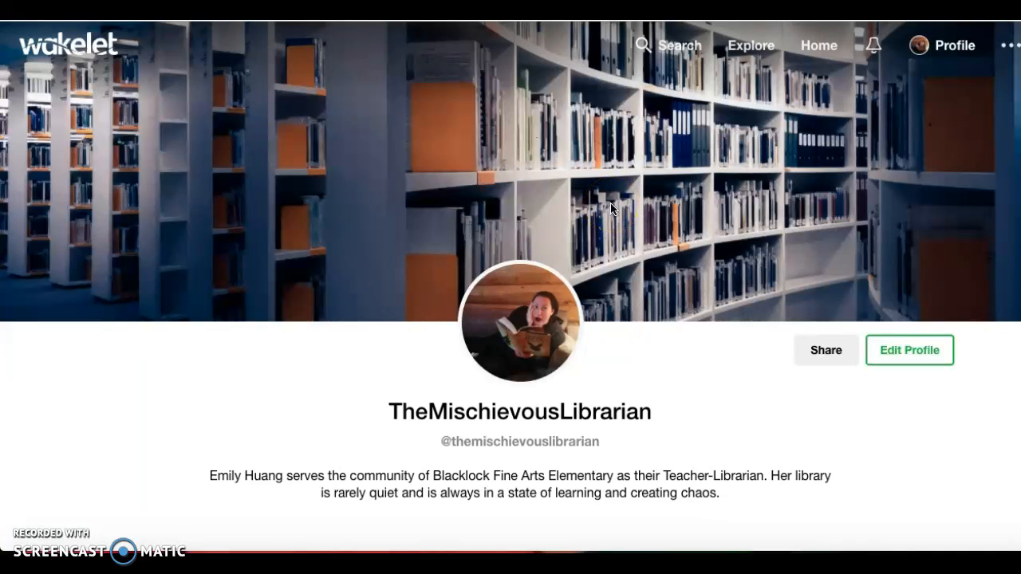
Edit the account profile and save the profile changes.
left_click(957, 53)
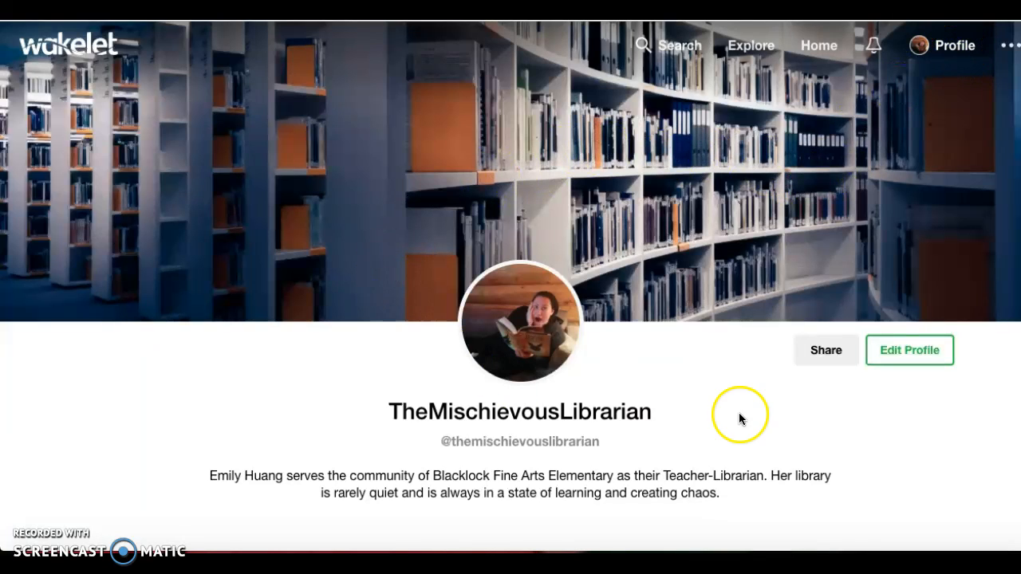
left_click(907, 349)
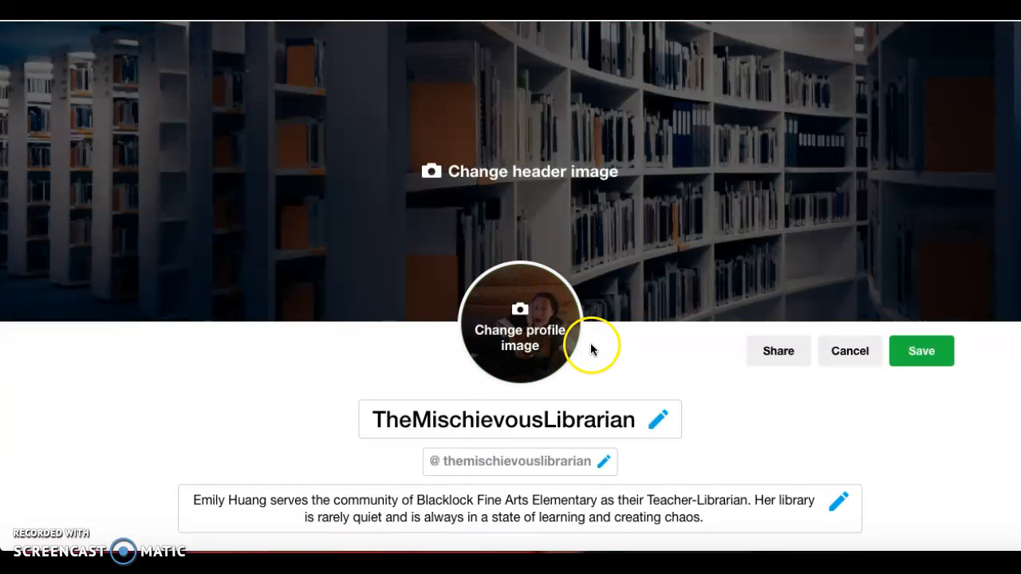
scroll(732, 391, "down", 1)
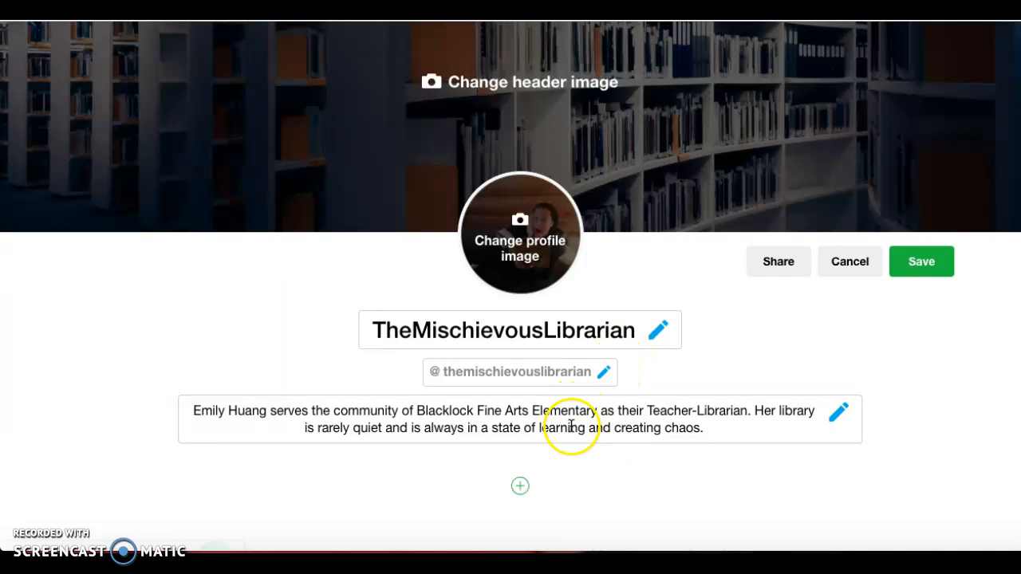
left_click(933, 266)
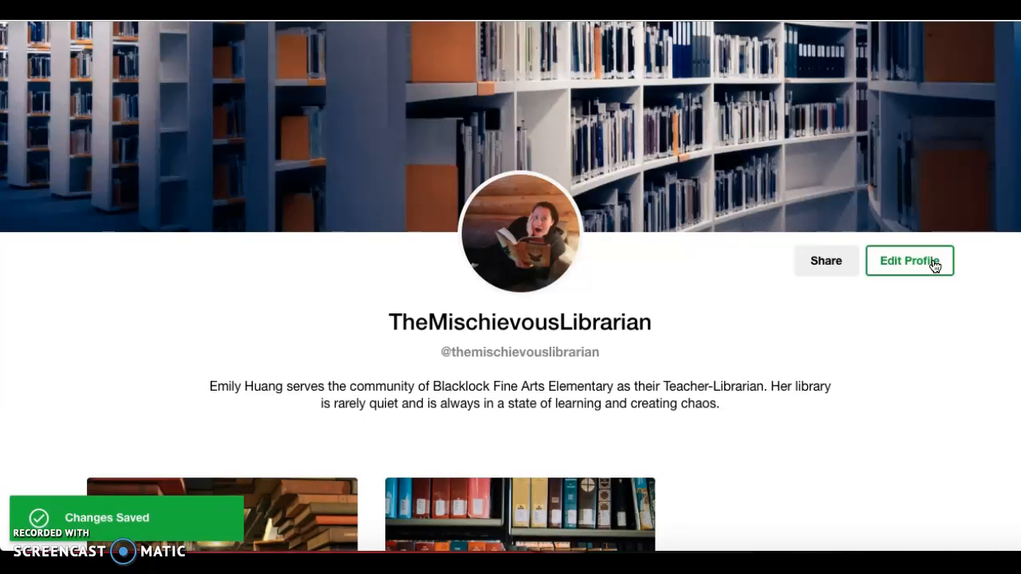
Return to the Home page listing the account's collections.
left_click(829, 352)
scroll(830, 352, "up", 2)
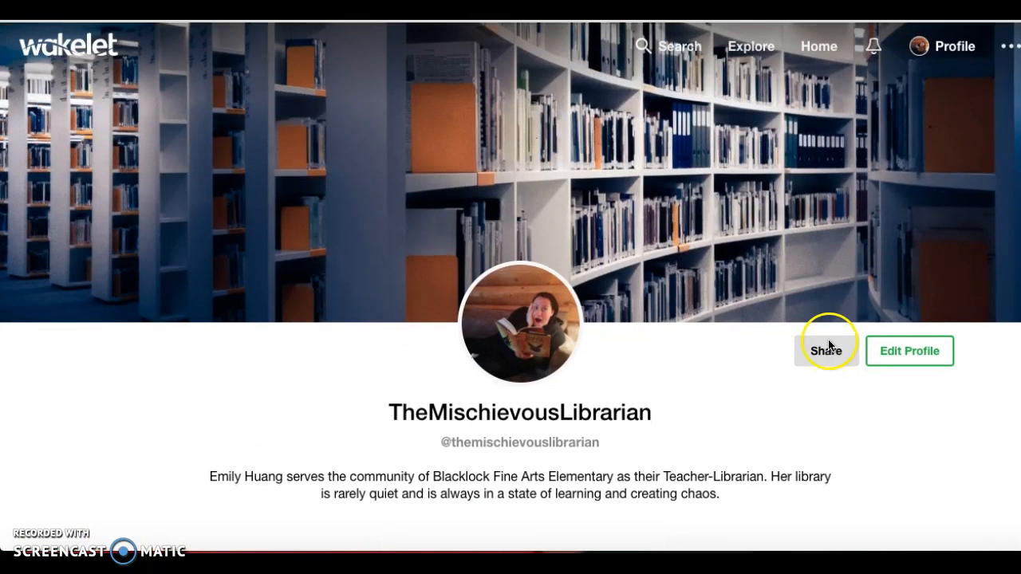
left_click(818, 46)
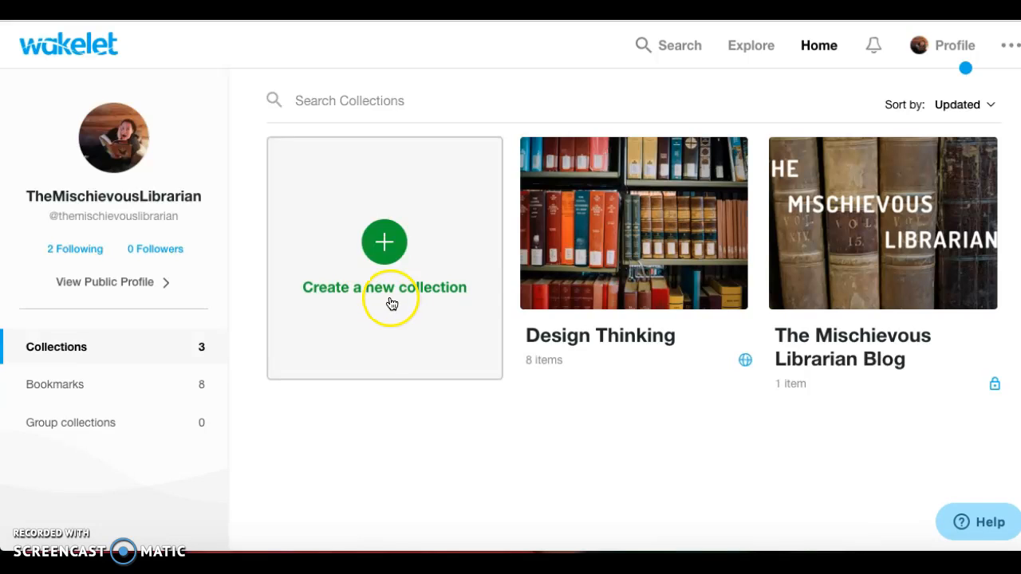
Start a new collection and set an Unsplash 'Library' photo of a woman reading among book stacks as its cover.
left_click(385, 244)
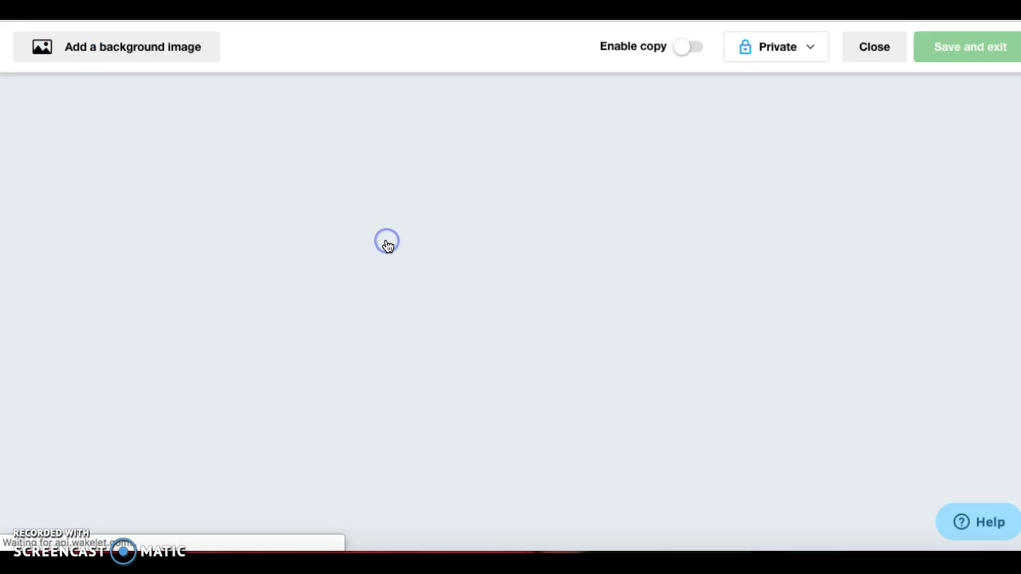
left_click(498, 164)
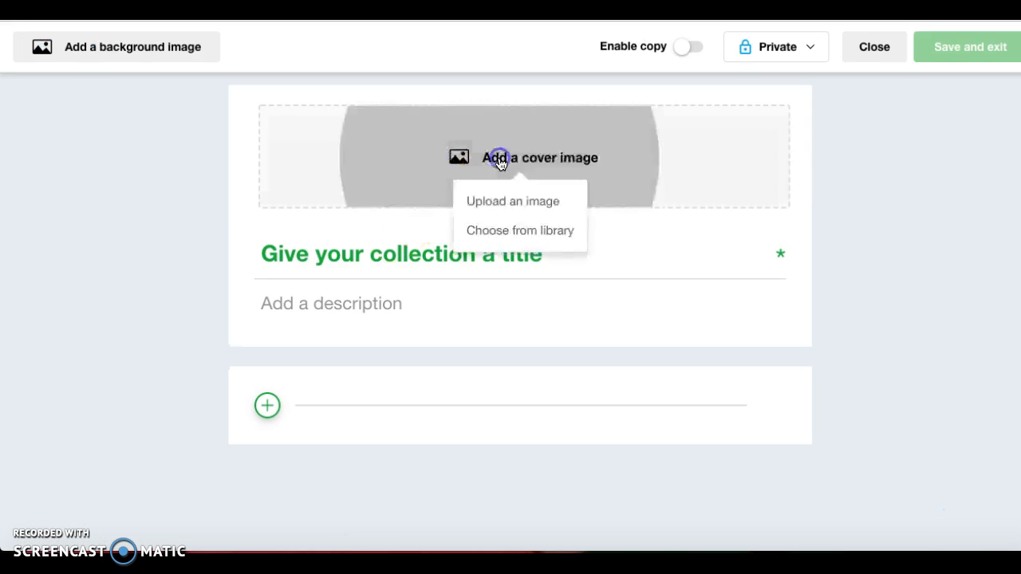
left_click(503, 230)
left_click(390, 109)
type("Library")
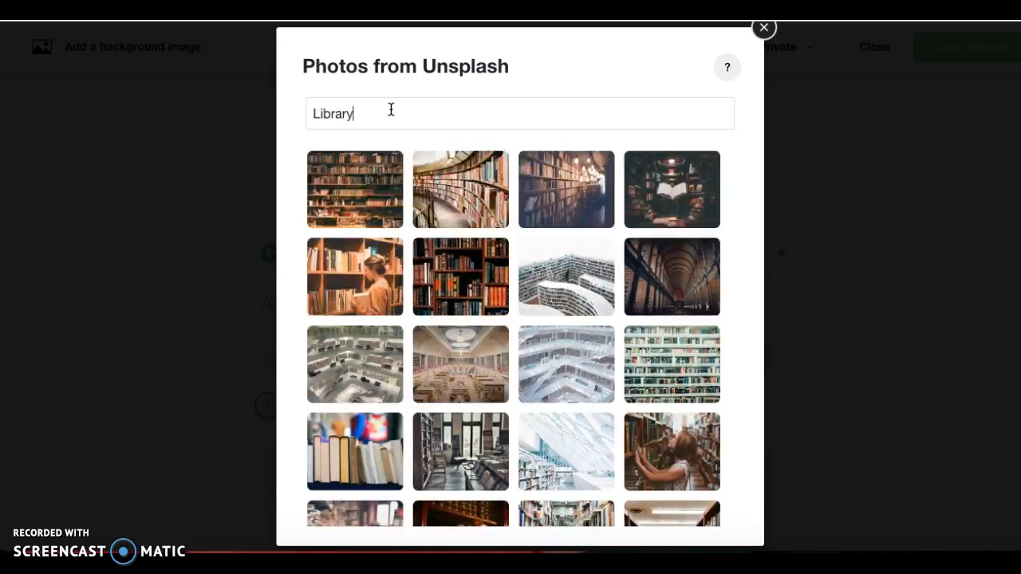
scroll(447, 256, "down", 1)
scroll(447, 256, "down", 3)
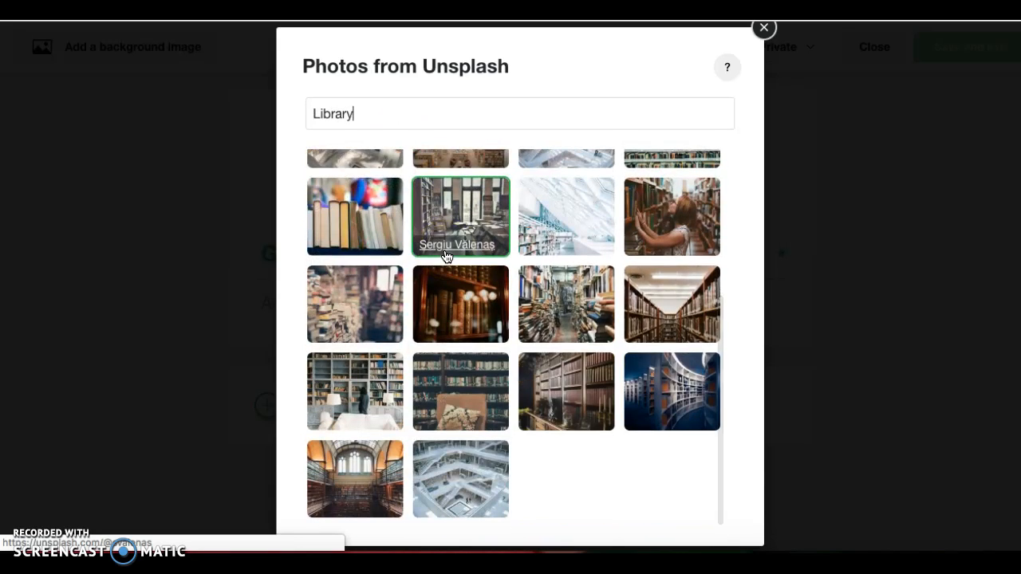
scroll(447, 256, "down", 5)
scroll(445, 255, "down", 8)
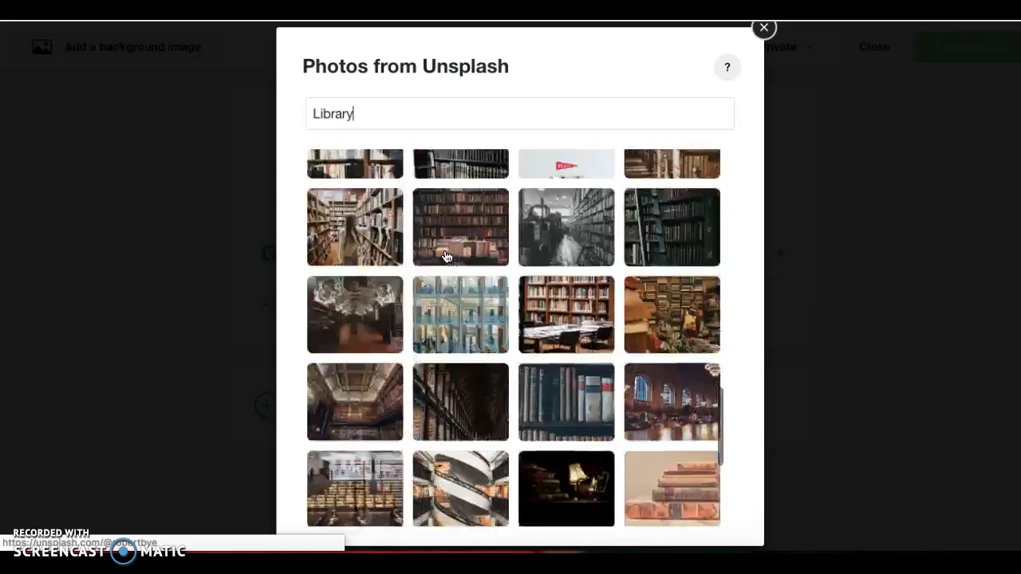
left_click(370, 306)
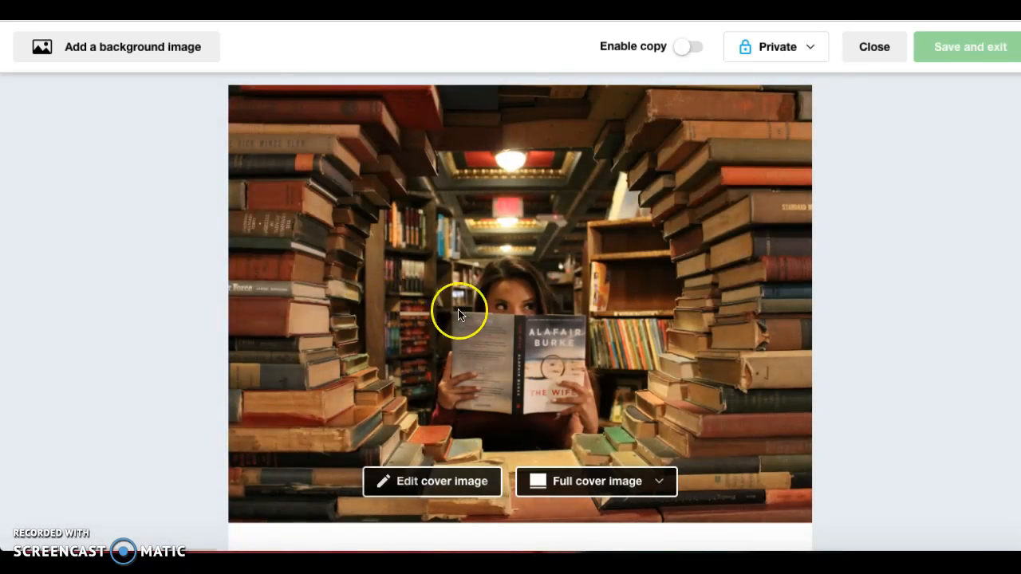
Make the cover half-height and title the collection 'Flexible Learning Spaces'.
left_click(608, 481)
left_click(607, 397)
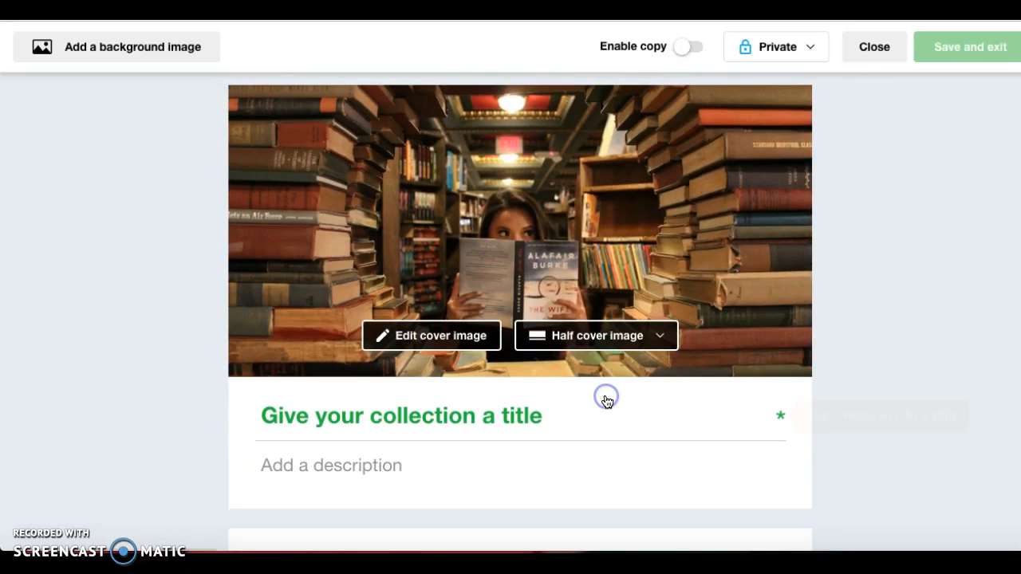
scroll(606, 401, "down", 1)
left_click(561, 355)
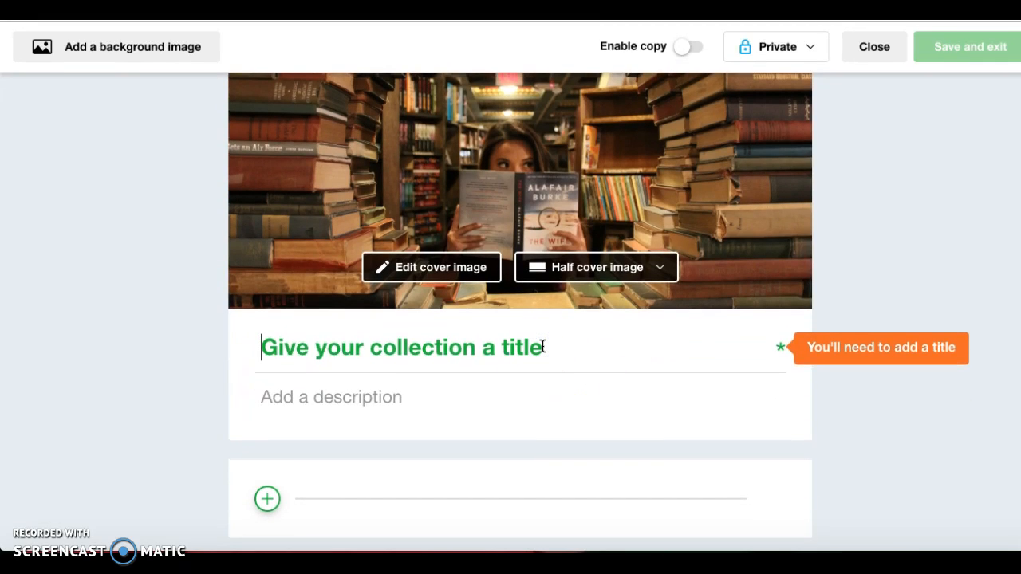
type("Flexible Le")
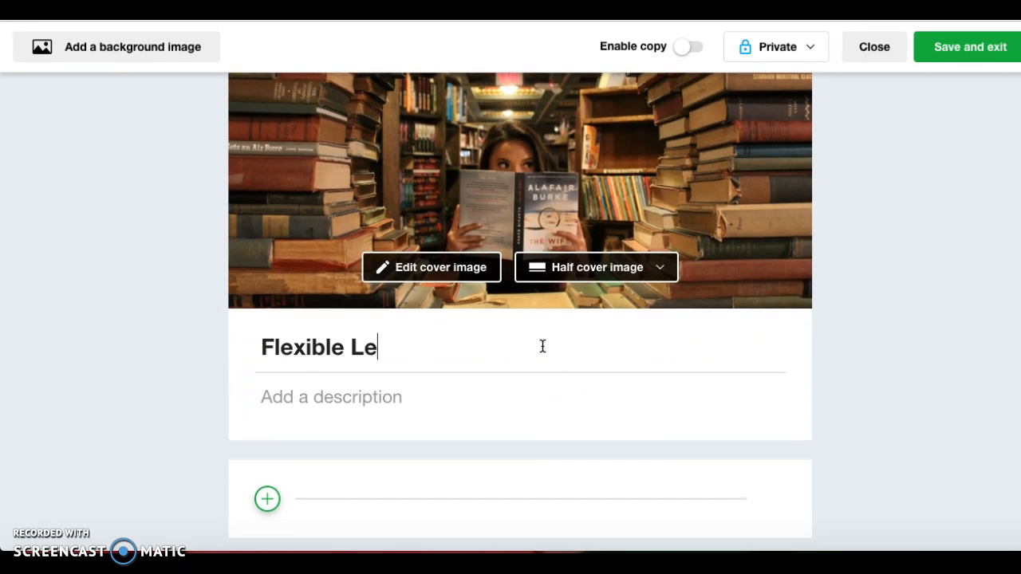
type("arning Spaces")
Add the description 'The way you manipulate a space changes the way you learn'.
left_click(418, 393)
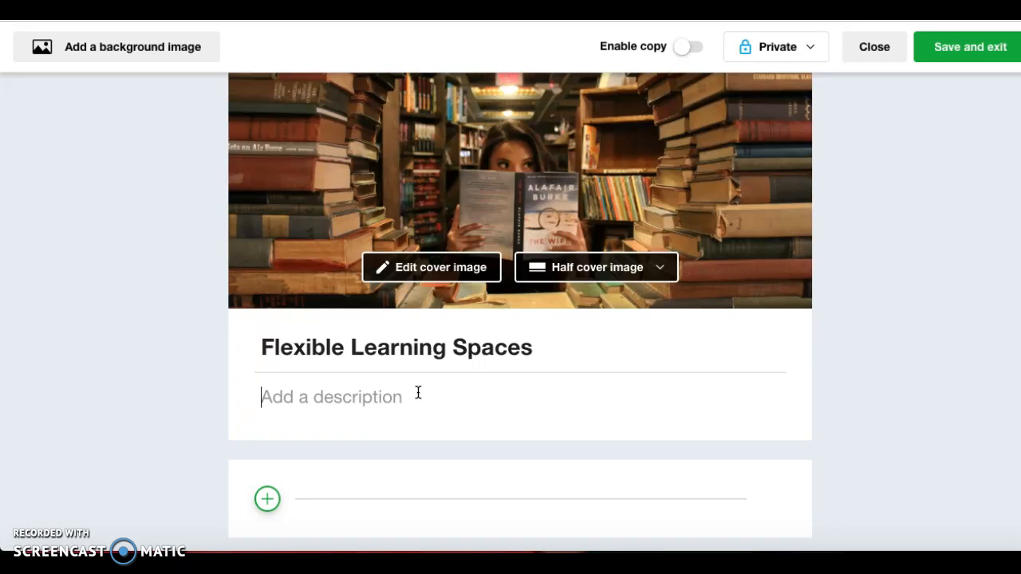
type("The wa")
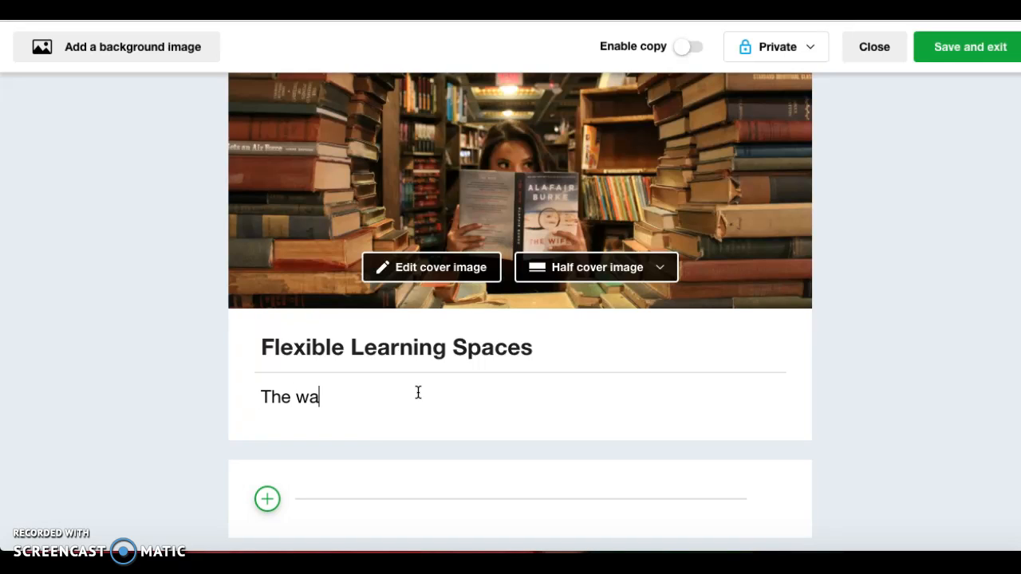
type("y you manipulate a")
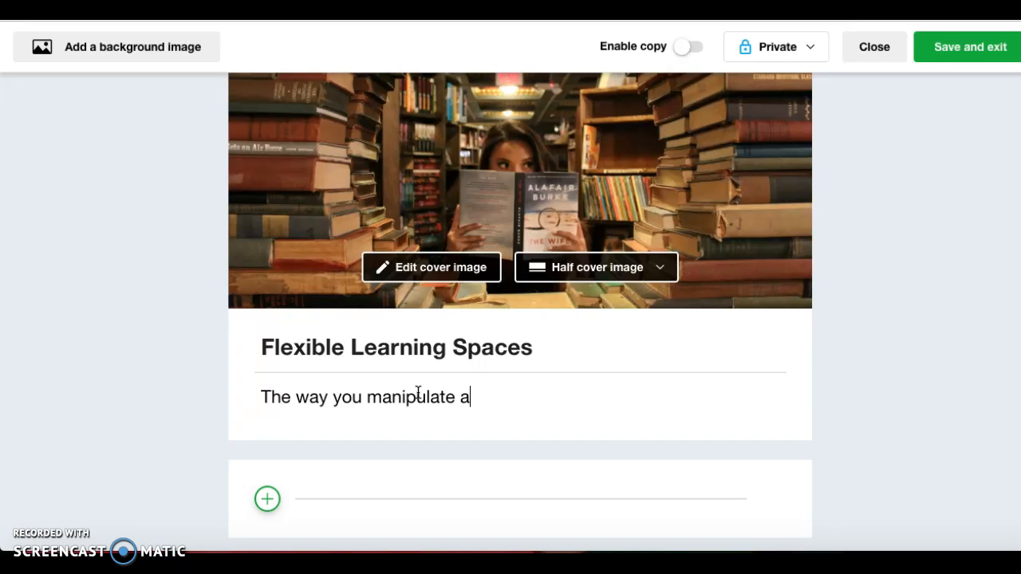
type(" space changes the ")
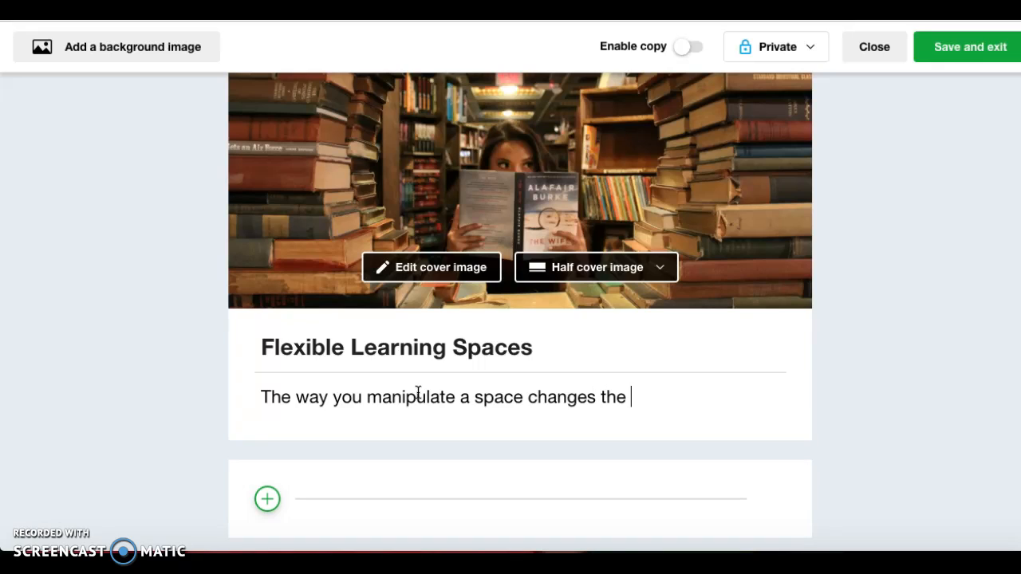
type("way you learn.")
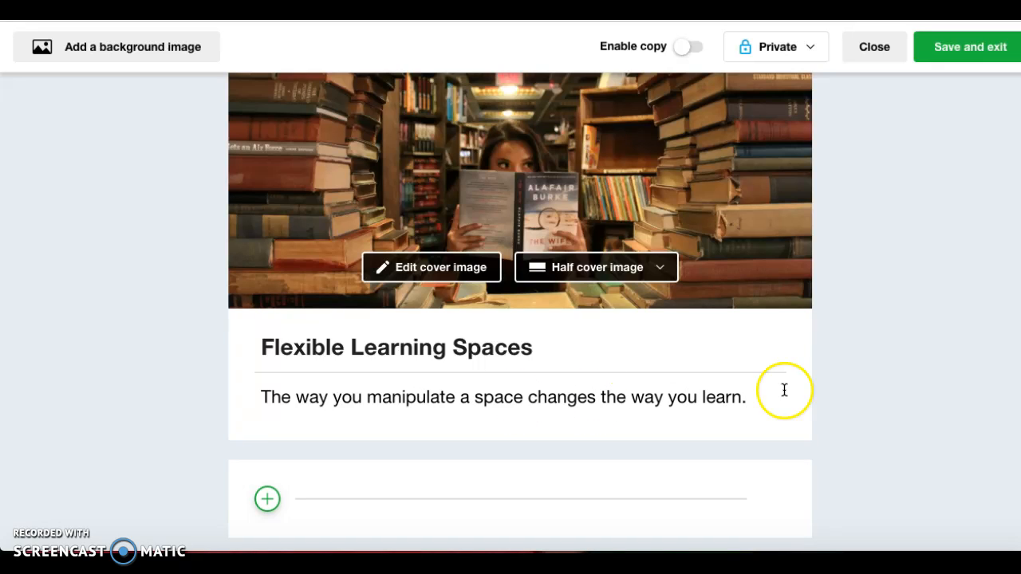
scroll(921, 177, "up", 1)
Save and exit Flexible Learning Spaces, then reopen it with Edit collection.
left_click(966, 48)
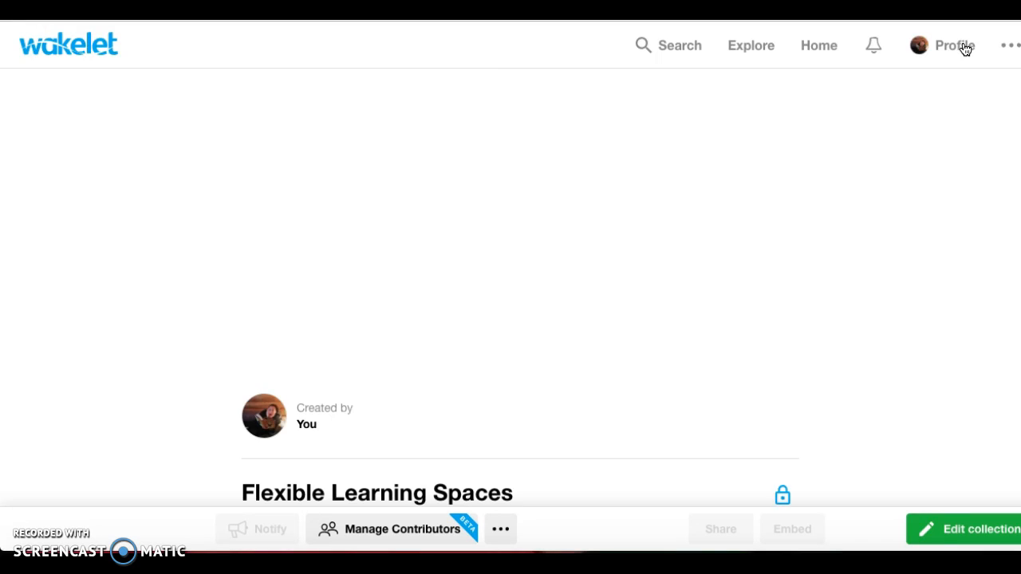
scroll(936, 129, "down", 4)
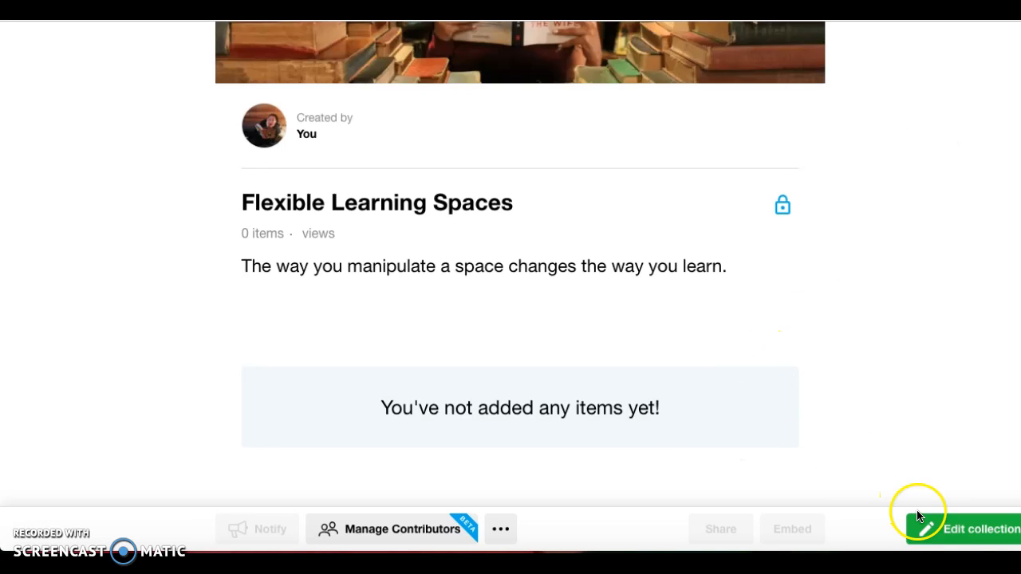
left_click(926, 529)
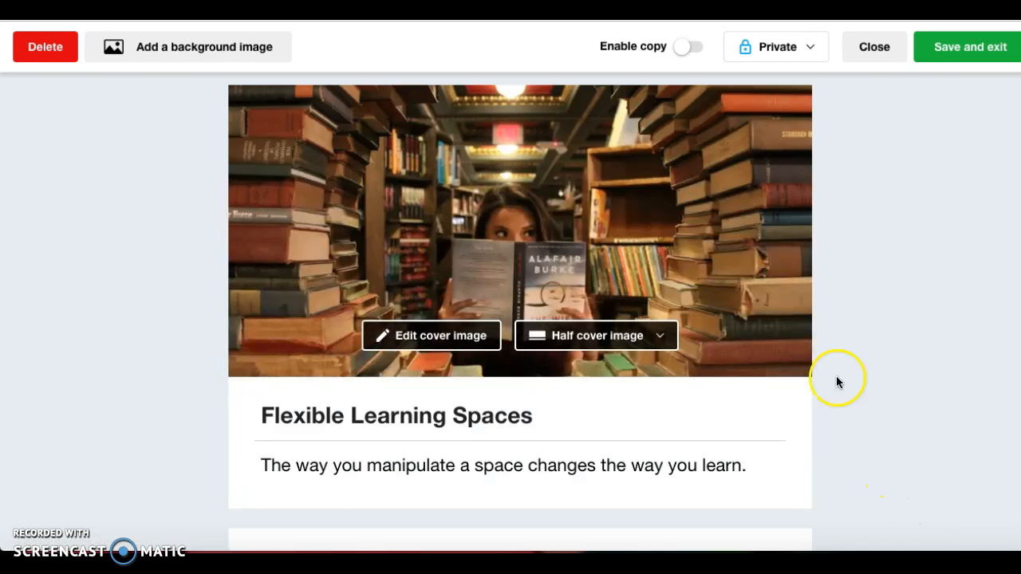
scroll(814, 295, "down", 1)
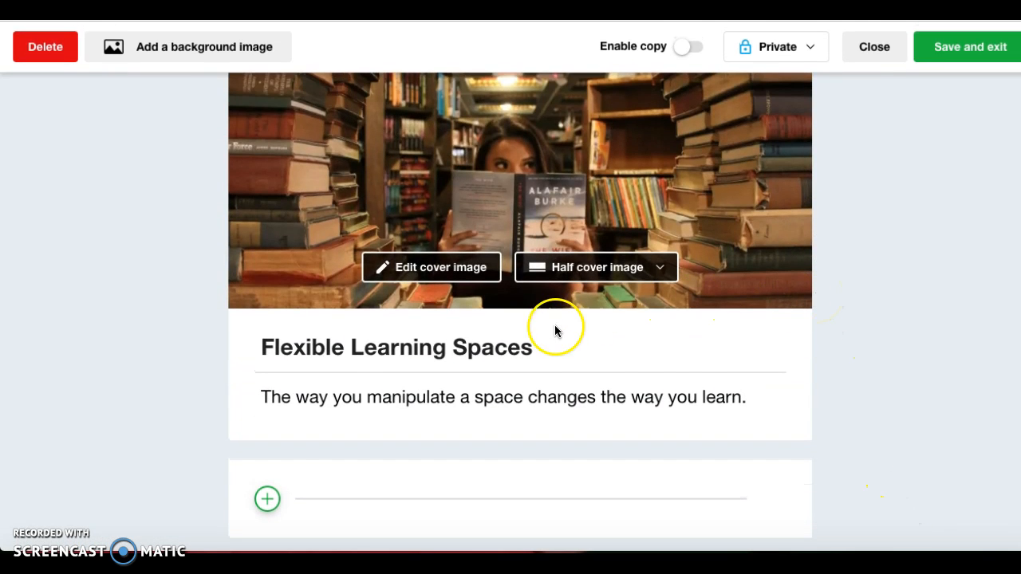
Add and save the first item, a text note reading 'There once was a static library...'.
left_click(267, 498)
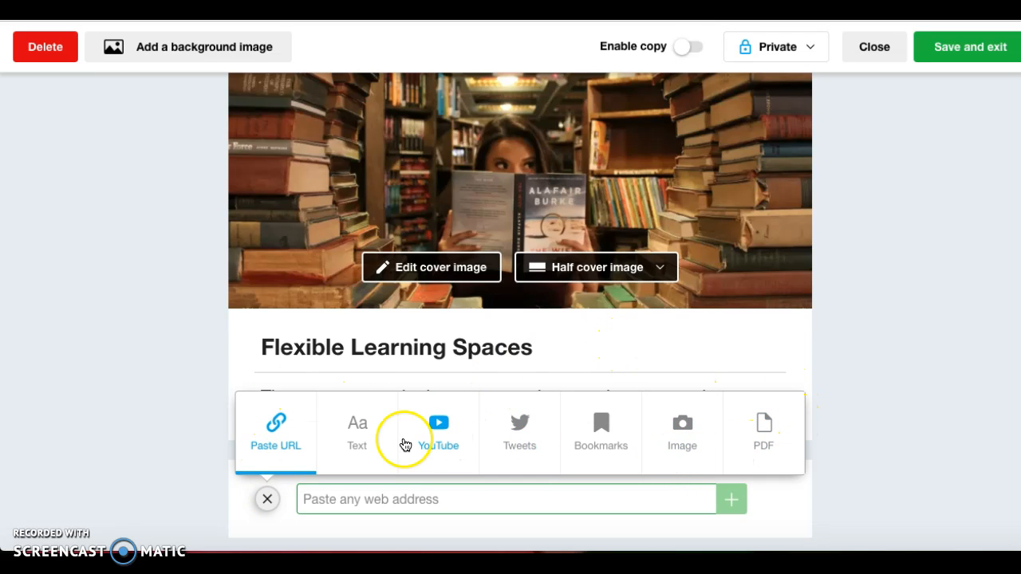
left_click(359, 424)
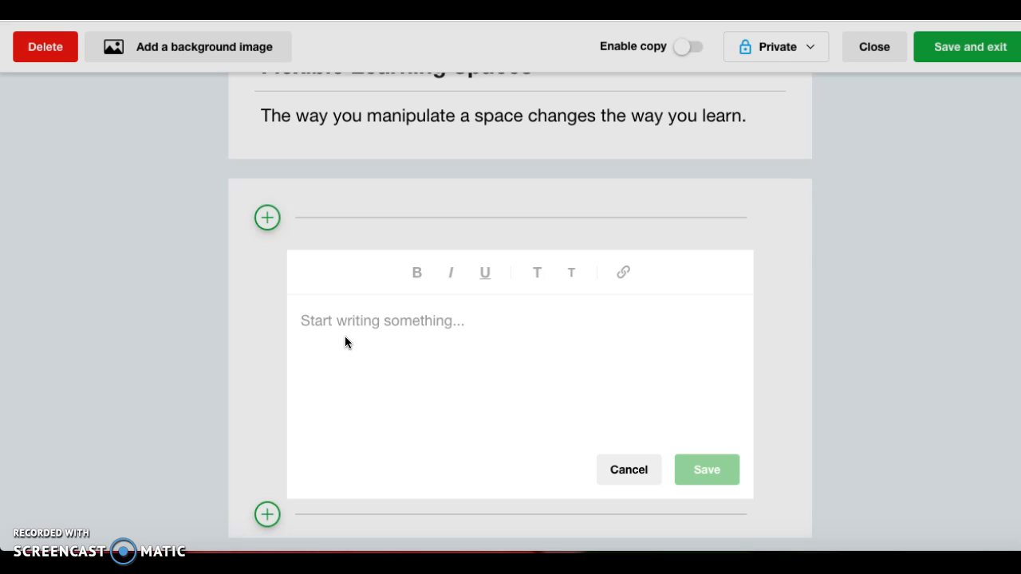
type("The")
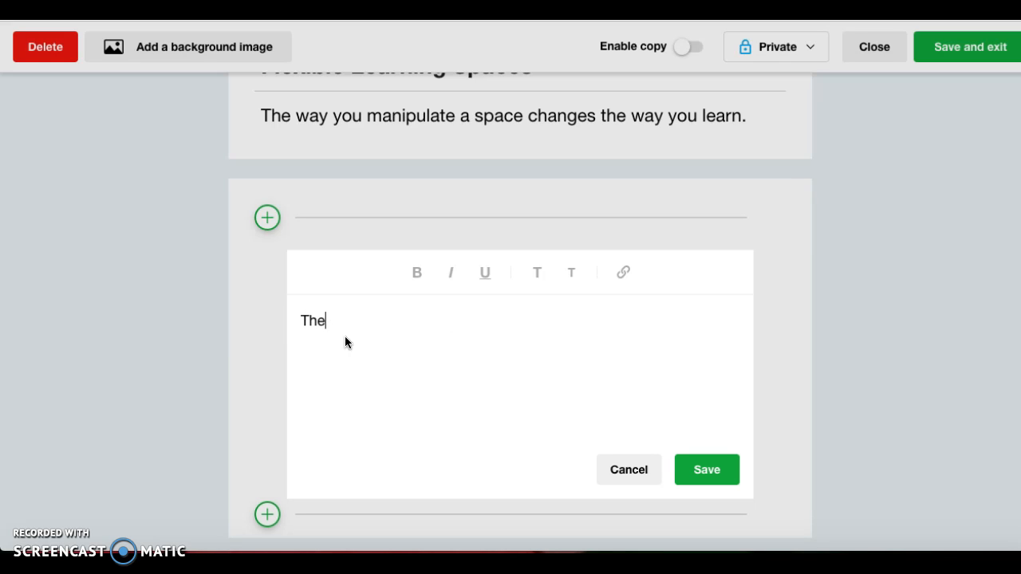
type("re once was a static lib")
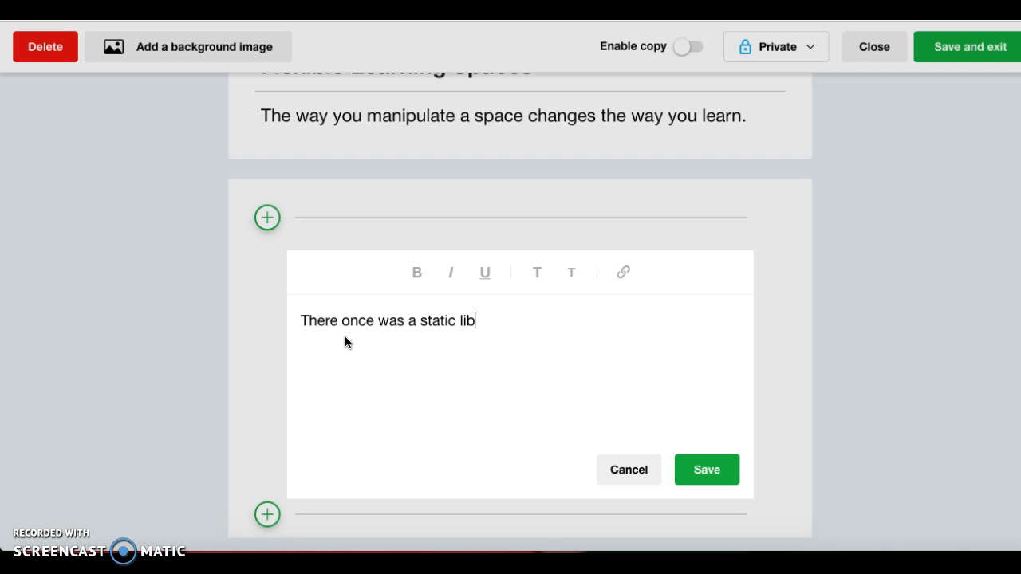
type("rary...")
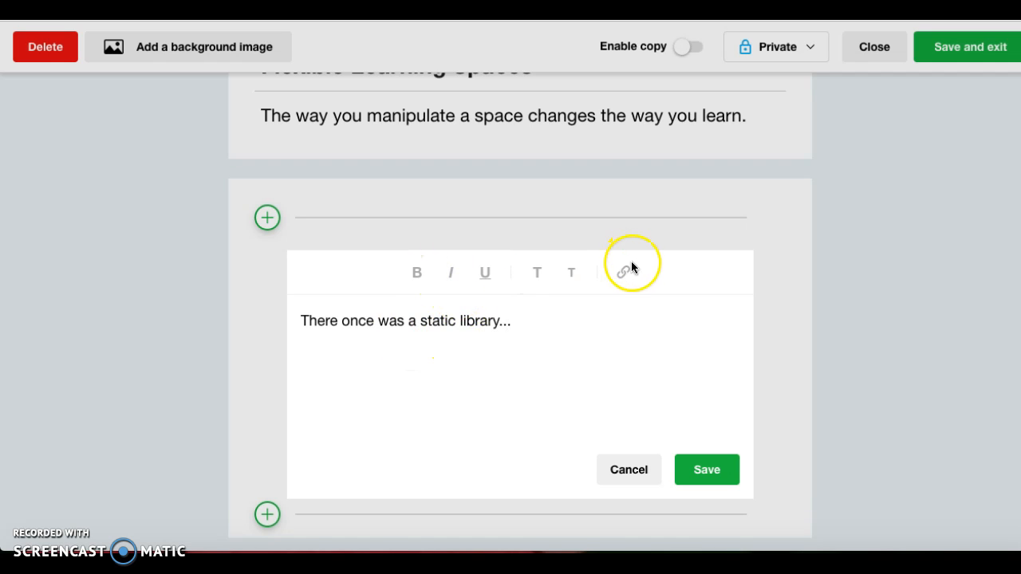
left_click(693, 470)
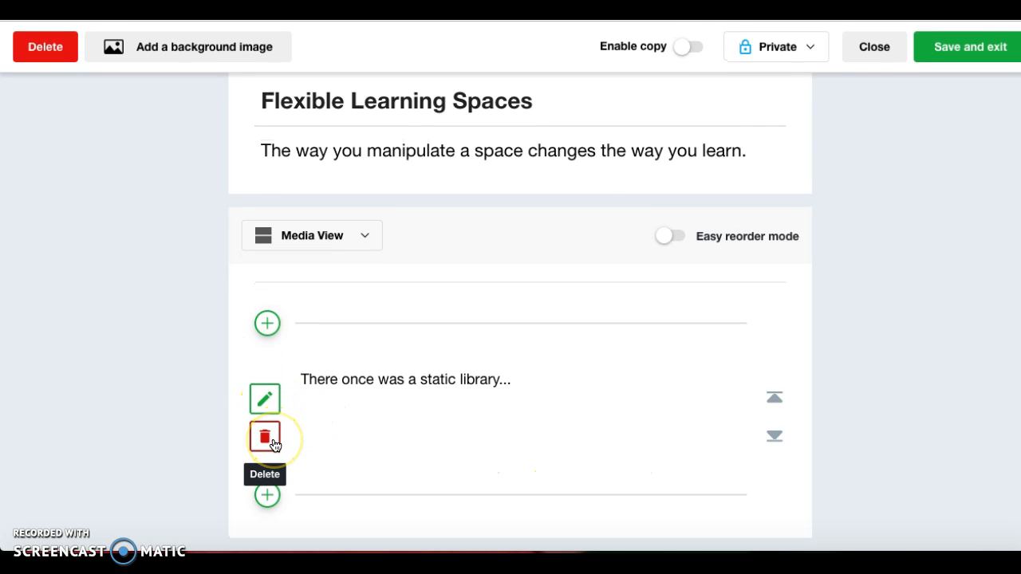
Add a YouTube item below the note and search for flexible seating videos.
scroll(320, 479, "up", 1)
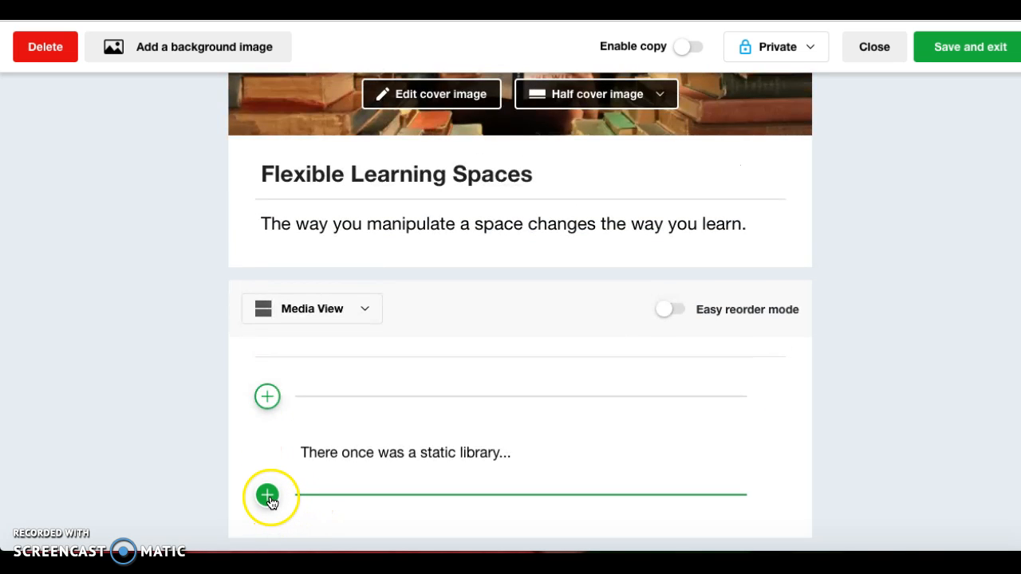
left_click(268, 496)
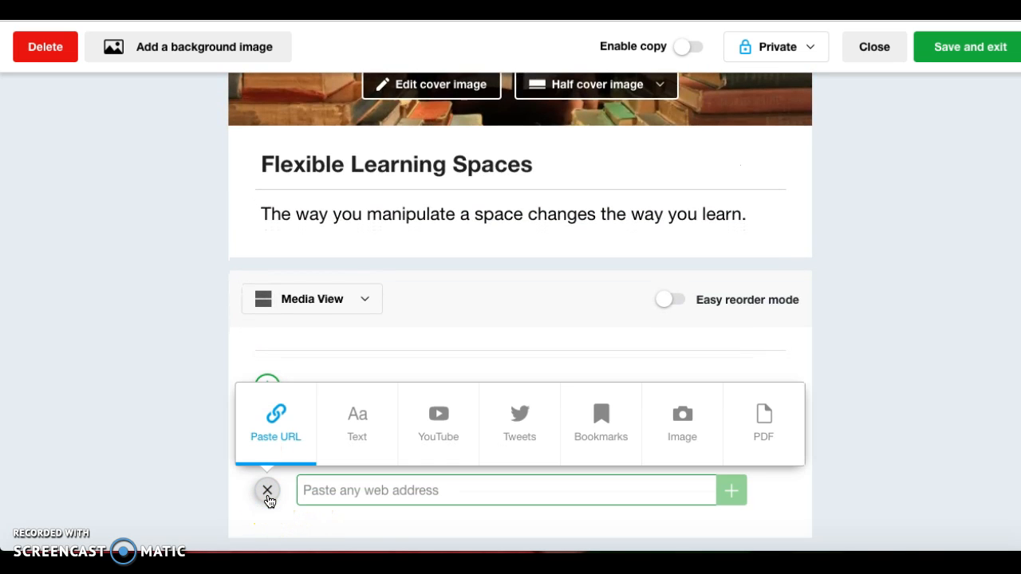
left_click(445, 431)
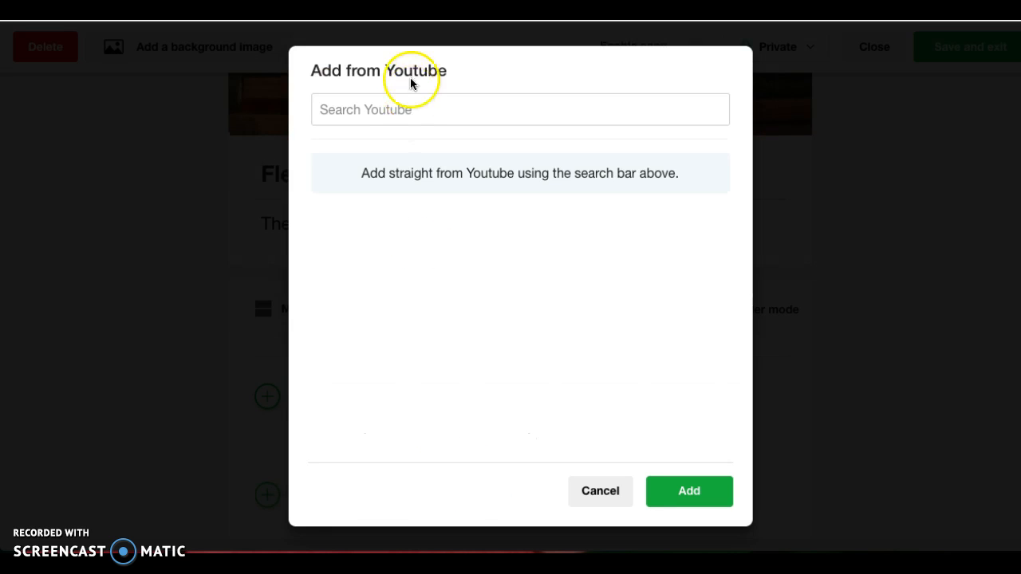
left_click(379, 112)
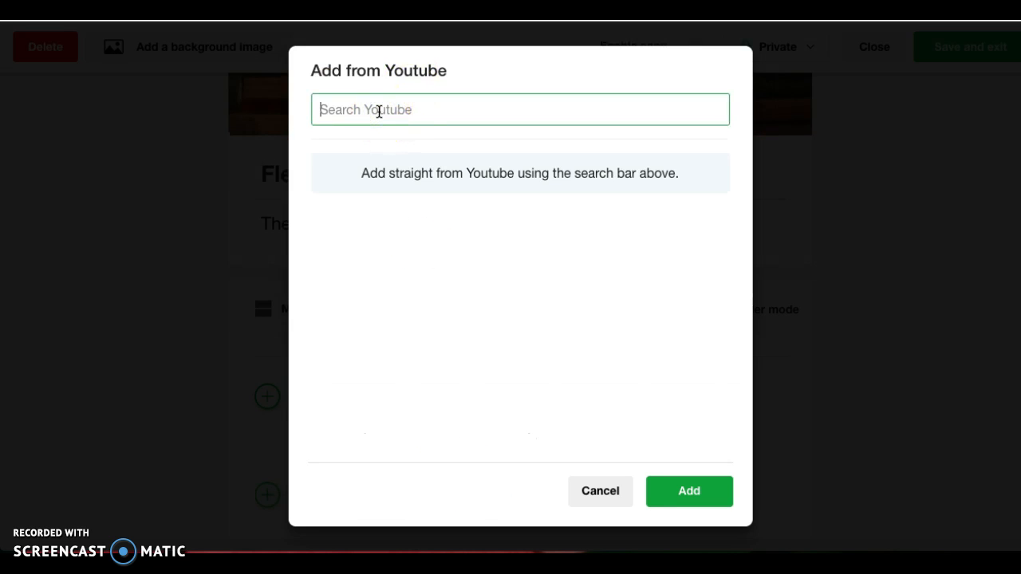
type("Flexible seating")
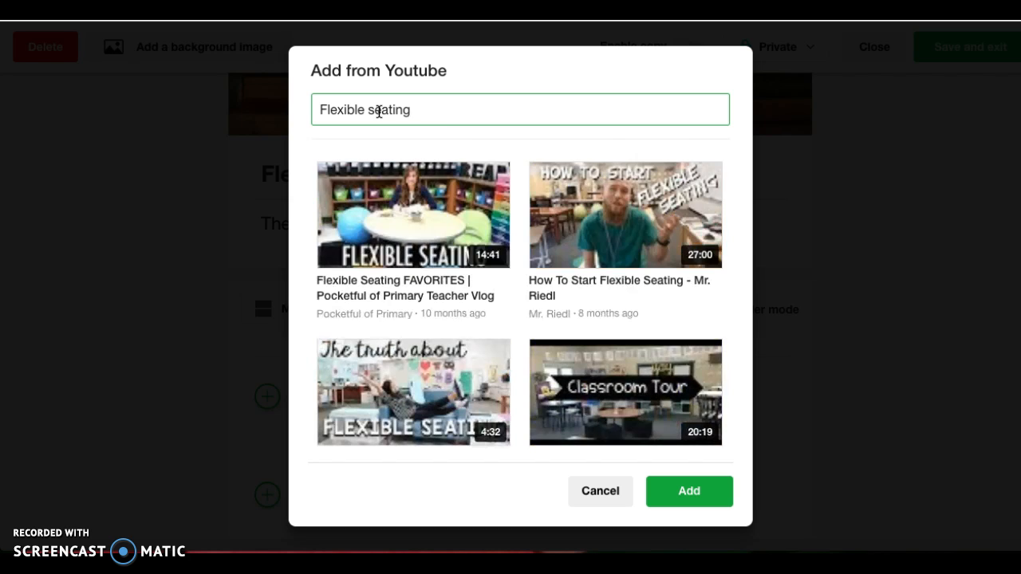
Add the CBS Sacramento video 'Flexible Seating Classroom Aims To Prepare Kids For The Future'.
scroll(511, 206, "down", 2)
scroll(513, 208, "down", 10)
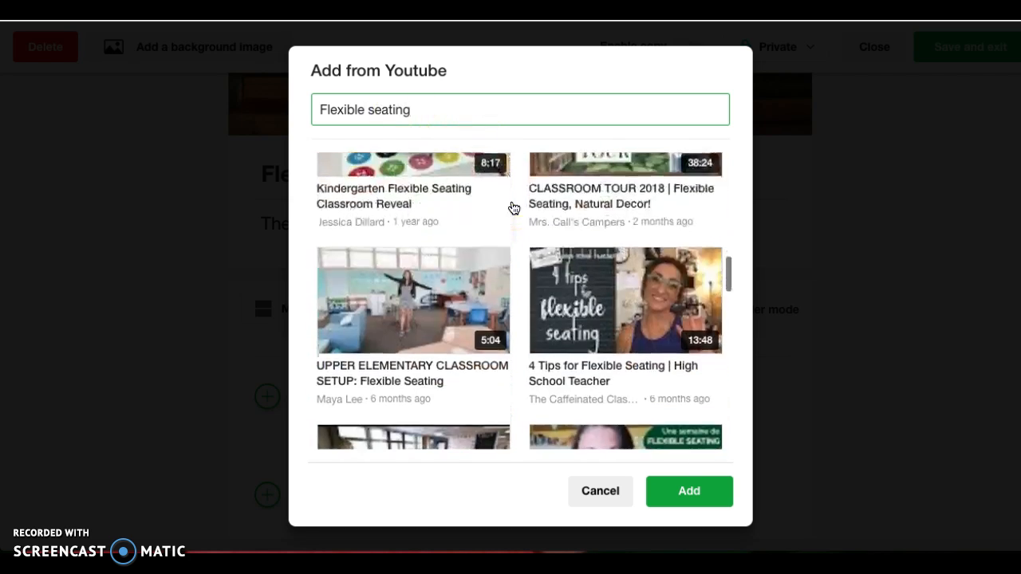
scroll(512, 208, "down", 4)
scroll(513, 207, "up", 2)
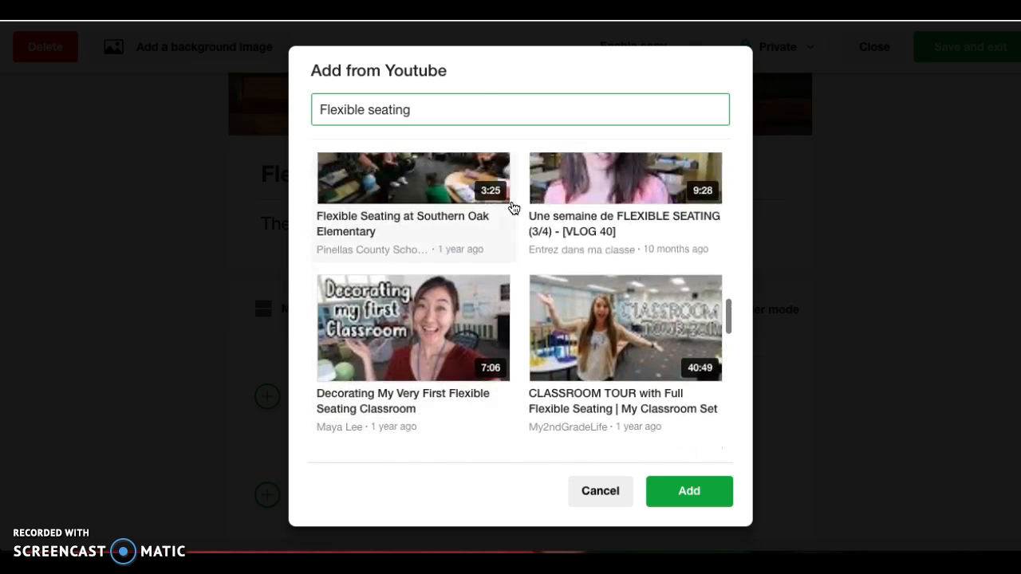
scroll(513, 207, "up", 1)
scroll(514, 208, "down", 5)
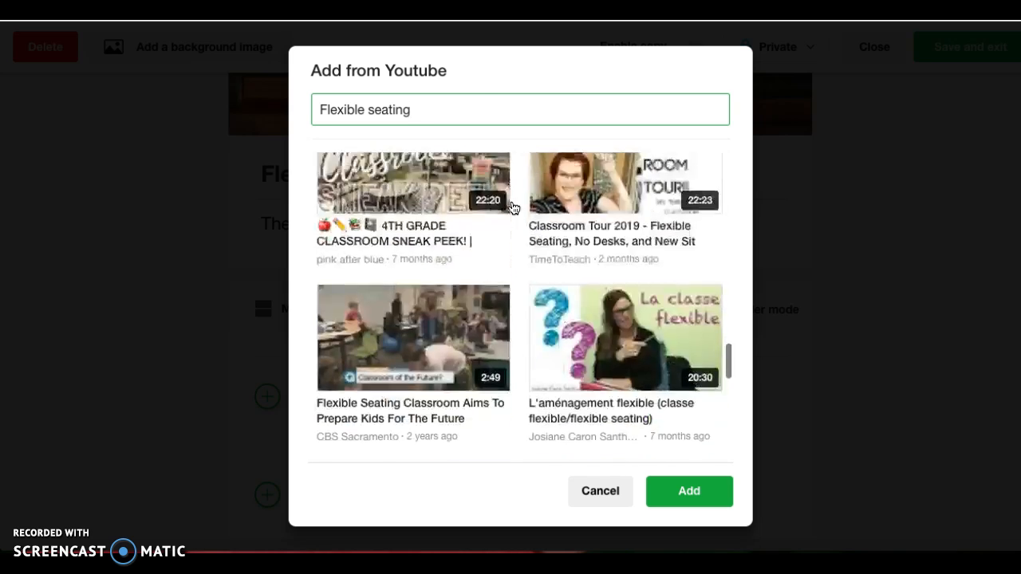
left_click(445, 206)
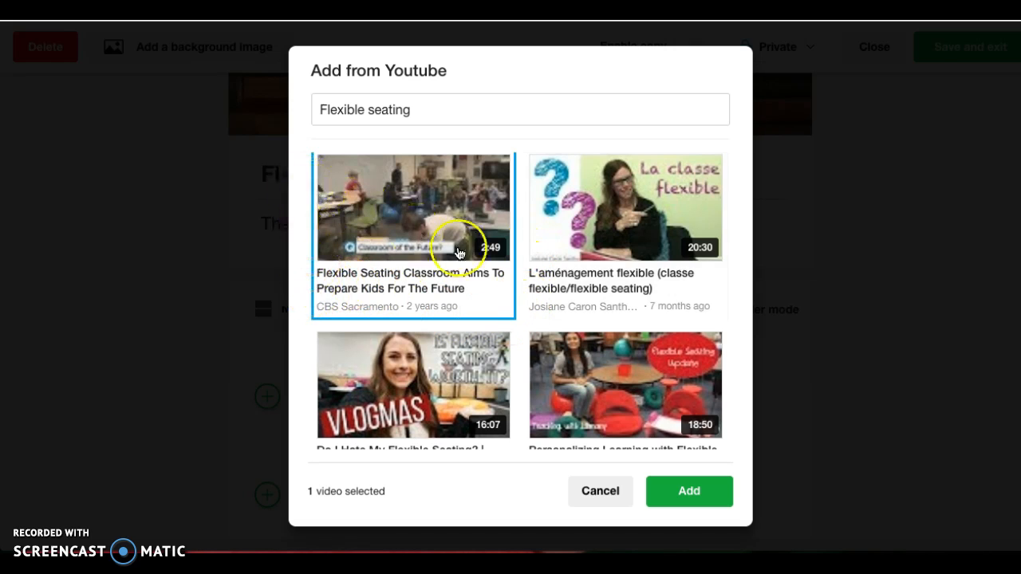
left_click(679, 489)
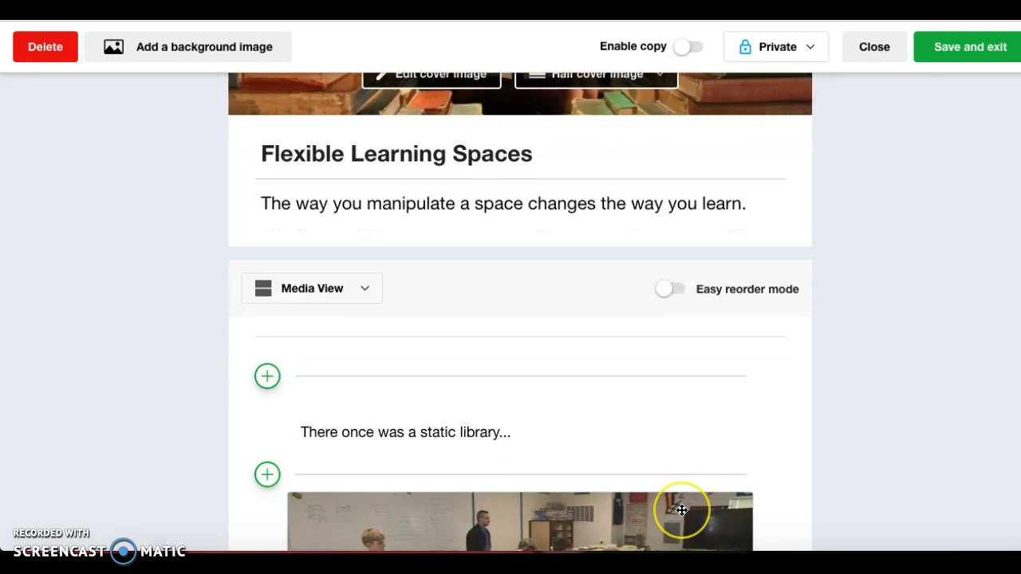
scroll(682, 503, "down", 4)
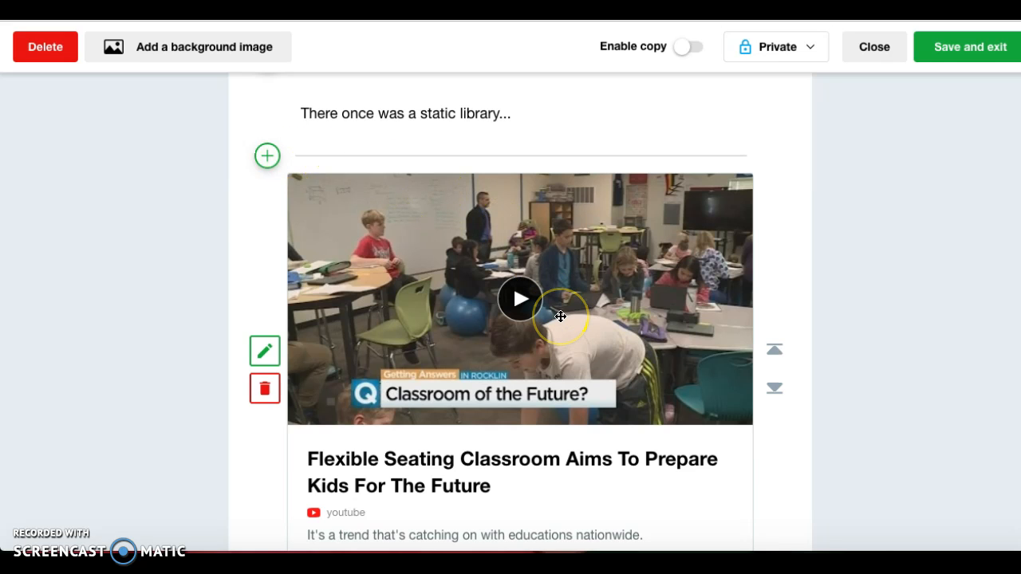
scroll(561, 311, "down", 1)
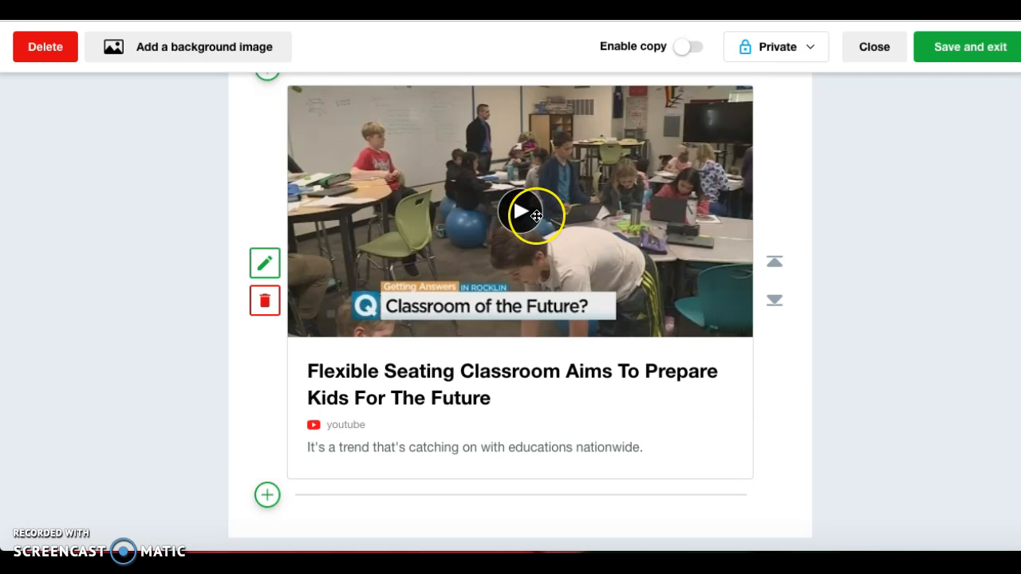
left_click(519, 212)
left_click(633, 347)
Add a text note 'Playing should be flexible too!' below the video and save it.
left_click(267, 494)
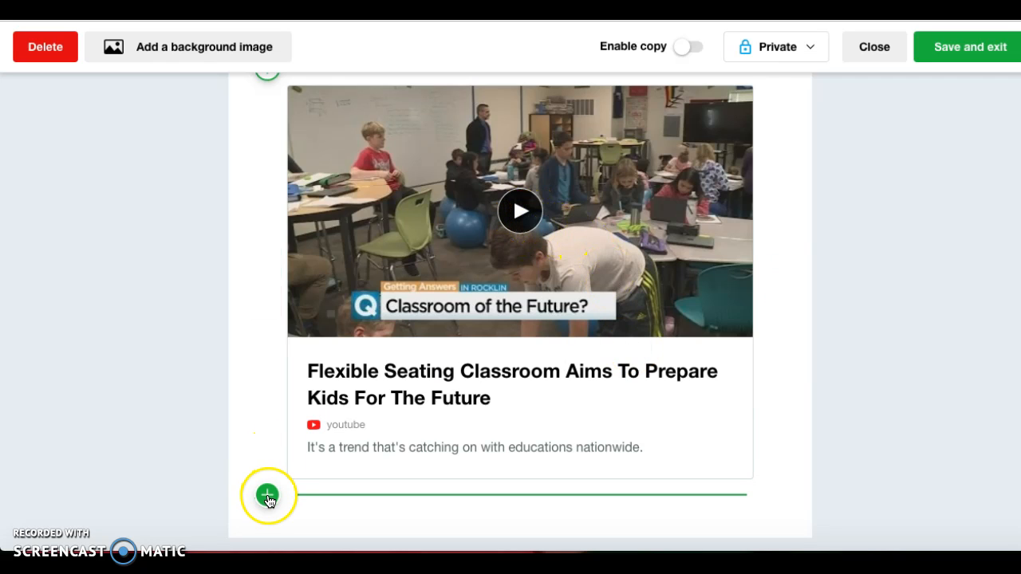
left_click(358, 429)
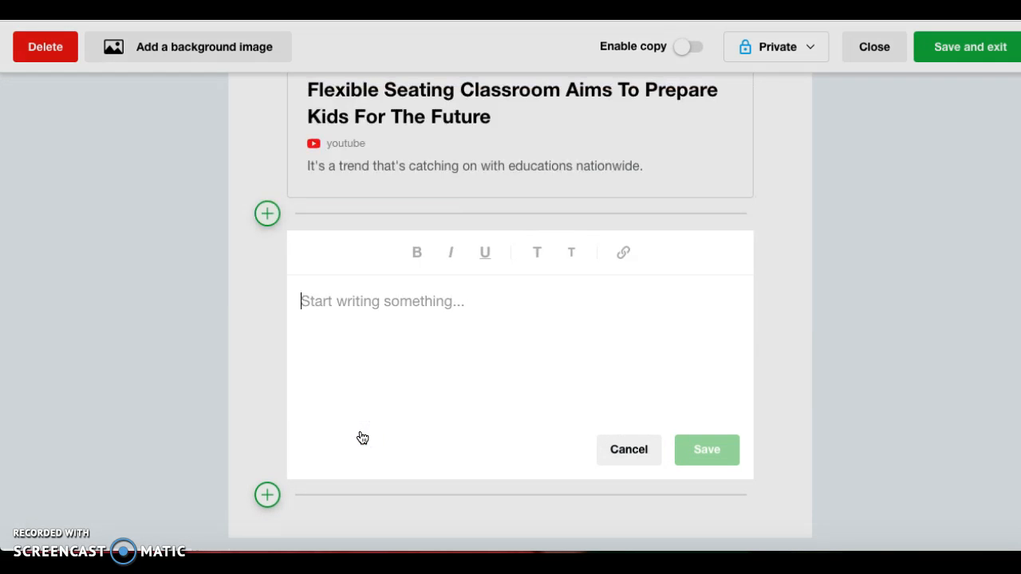
type("Playing should be flexible too!")
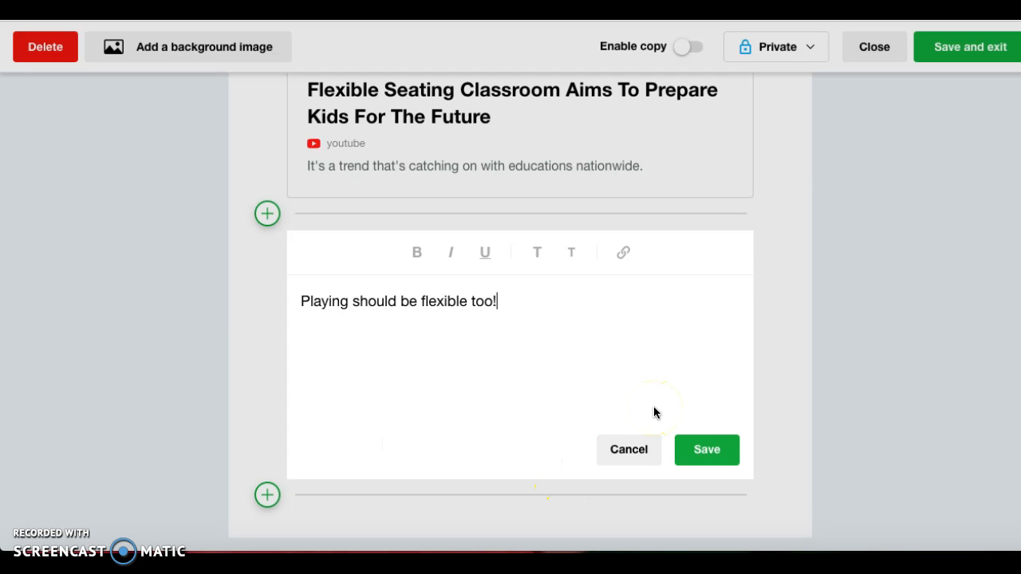
left_click(707, 450)
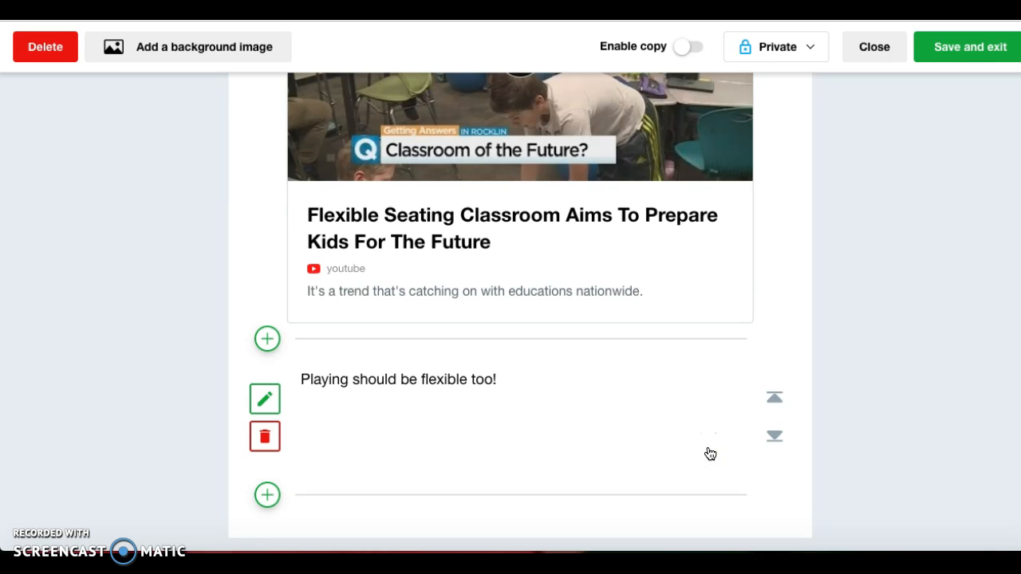
Upload the Desktop screenshot of wooden and blue board panels as an image item.
left_click(269, 496)
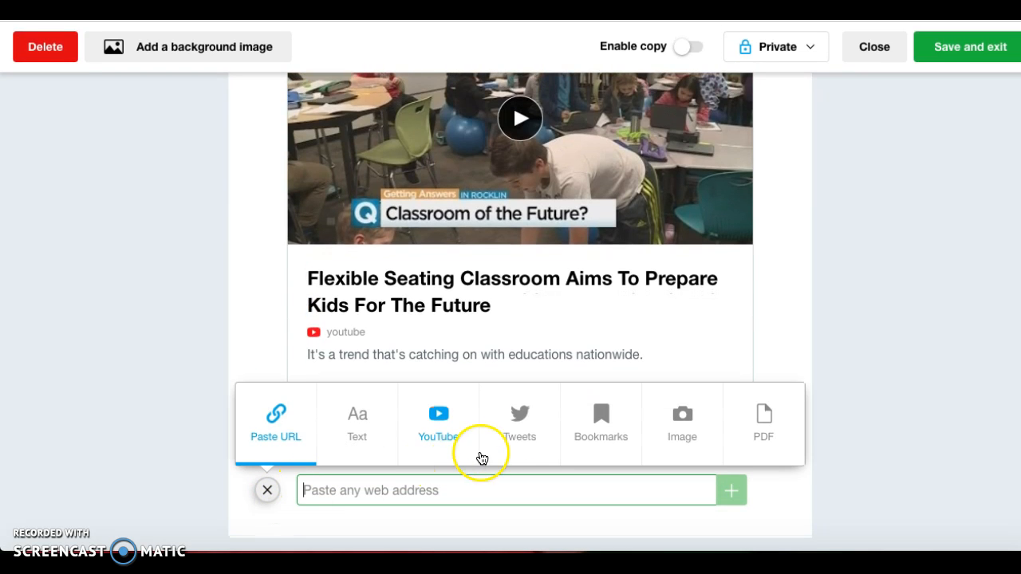
left_click(684, 431)
left_click(677, 472)
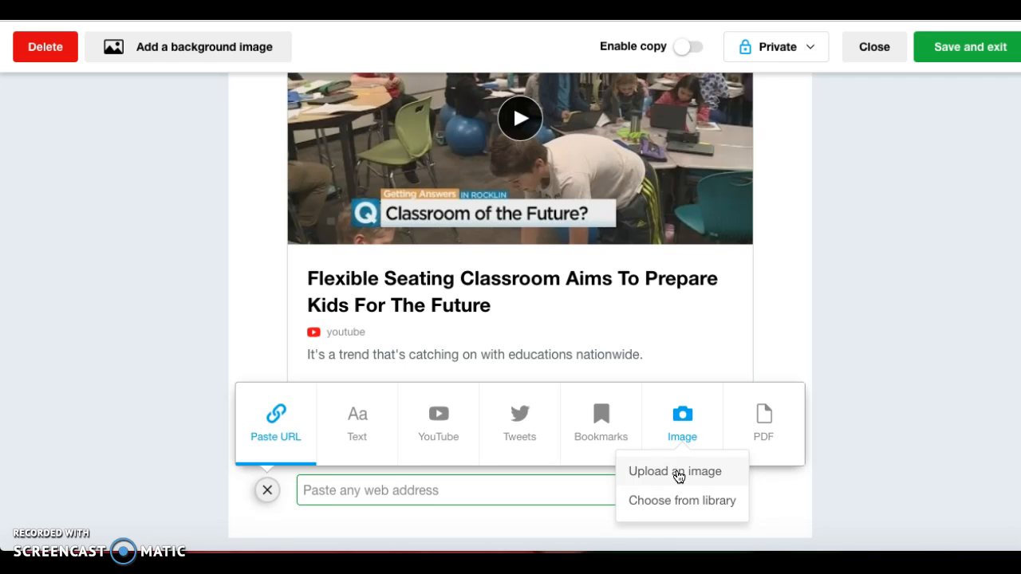
left_click(677, 480)
scroll(643, 209, "down", 2)
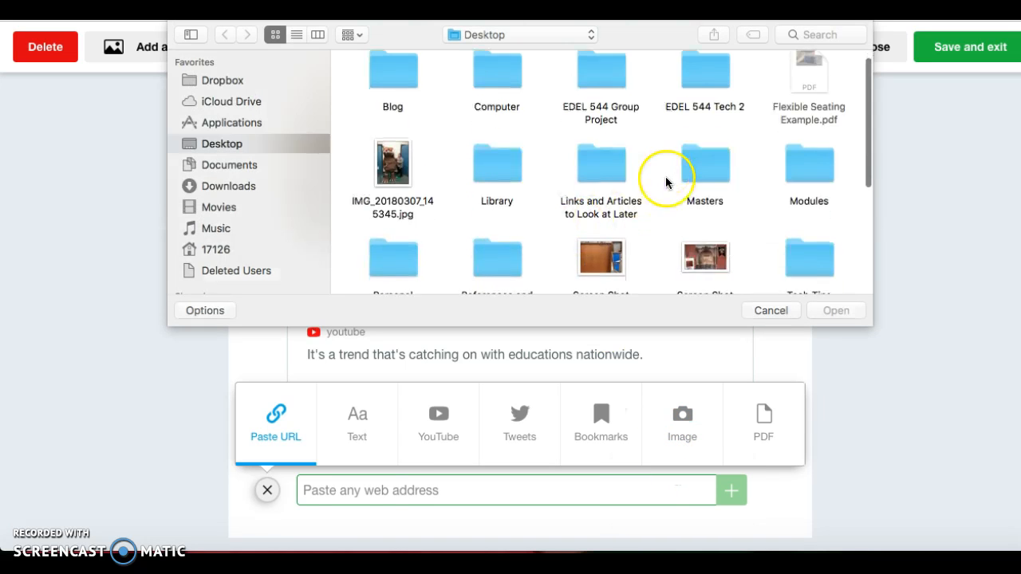
left_click(597, 219)
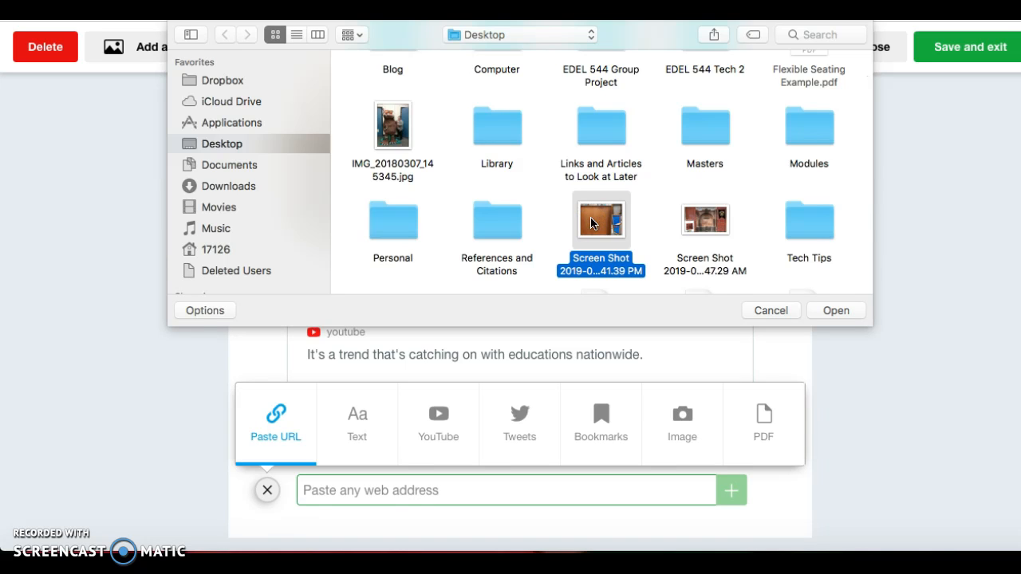
left_click(849, 310)
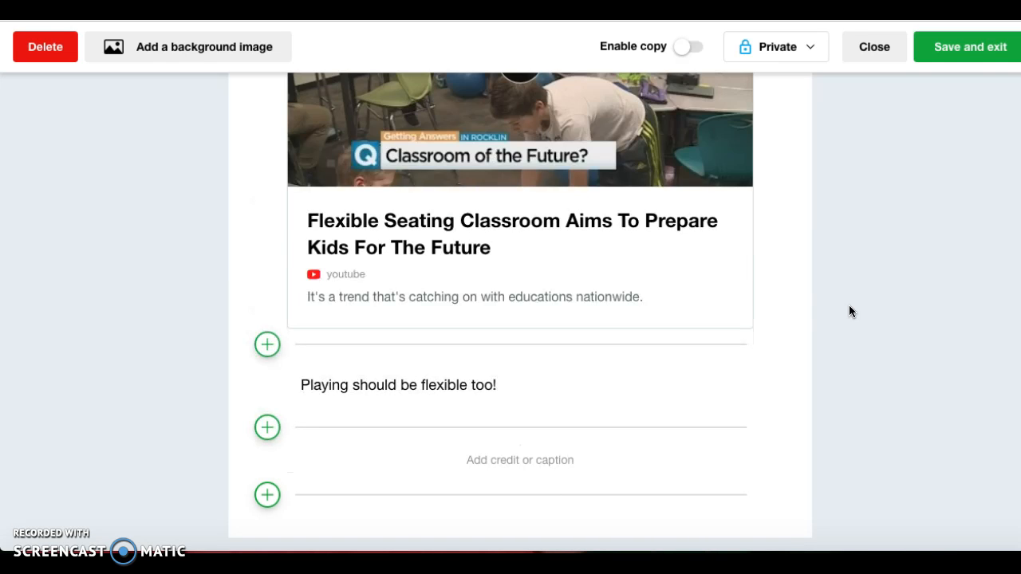
scroll(753, 323, "down", 1)
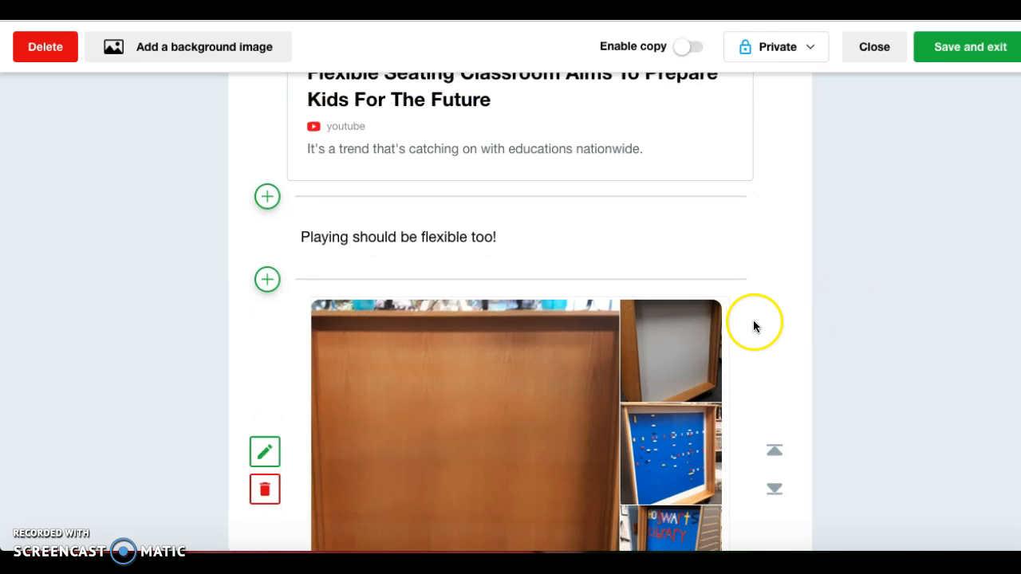
scroll(753, 320, "down", 2)
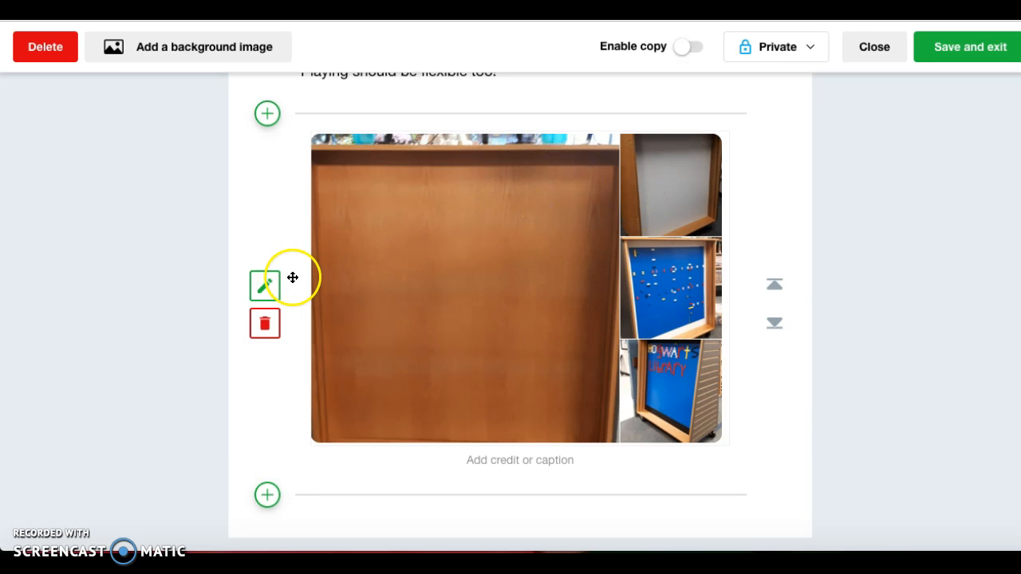
Caption the uploaded image 'Rolling Lego Wall on casters.' and save the image block.
left_click(264, 288)
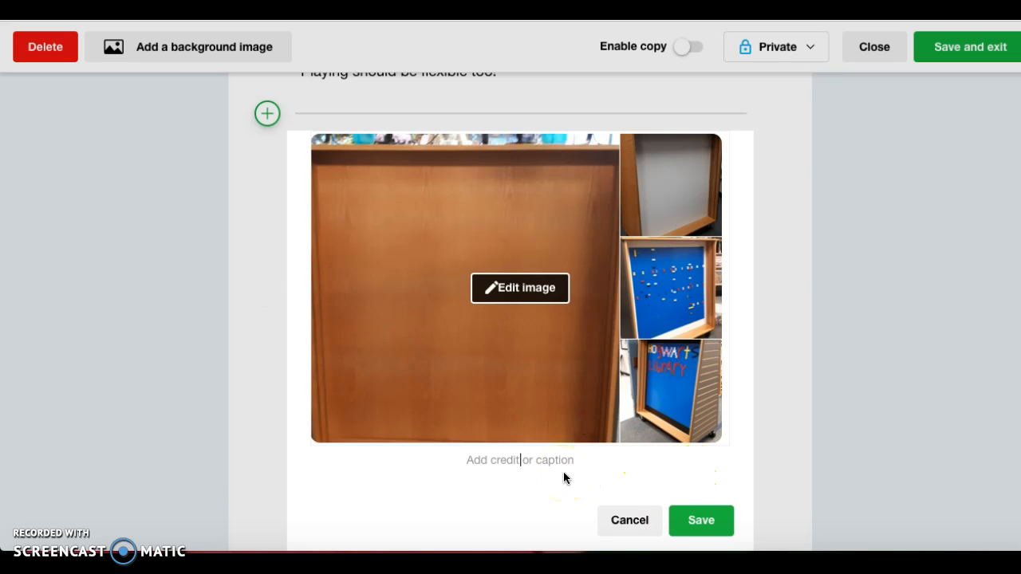
type("Rolling ")
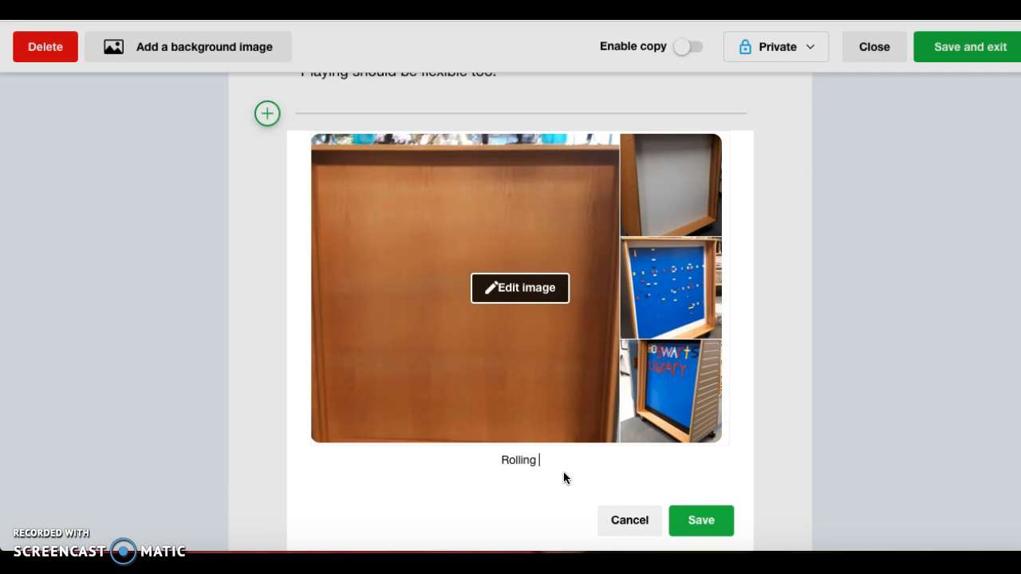
type("Lego Wall on ")
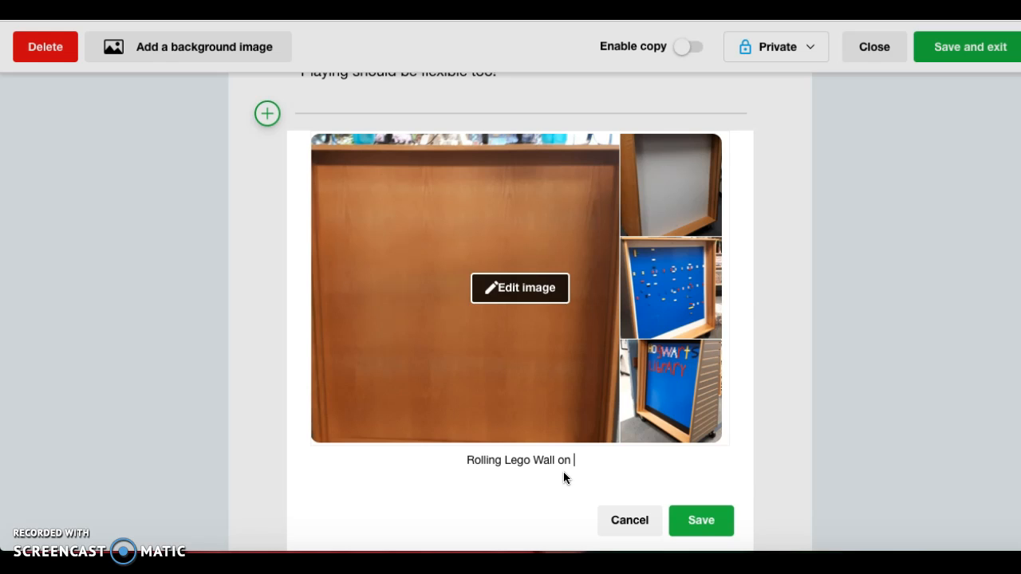
type("casters.")
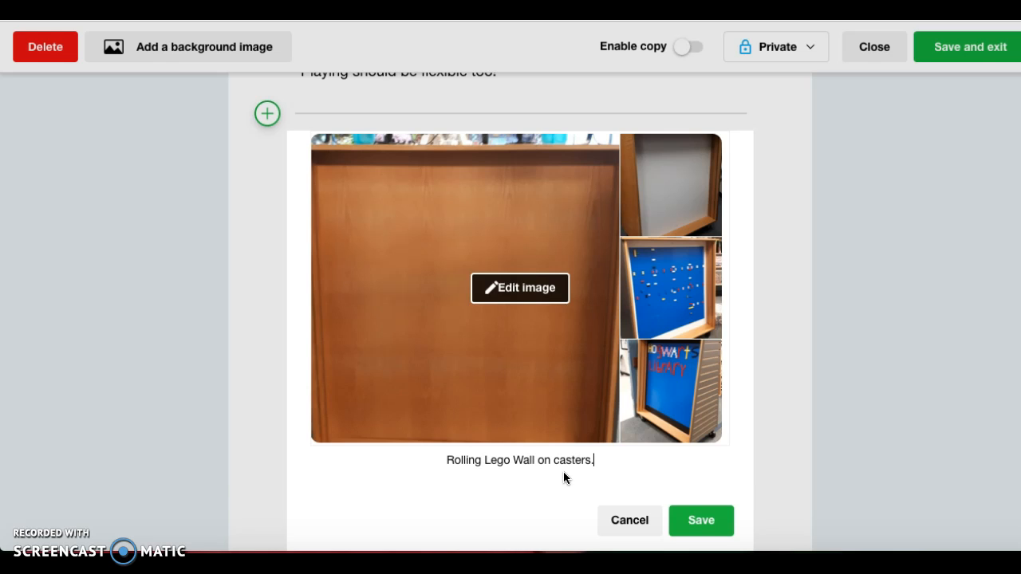
left_click(705, 522)
left_click(698, 524)
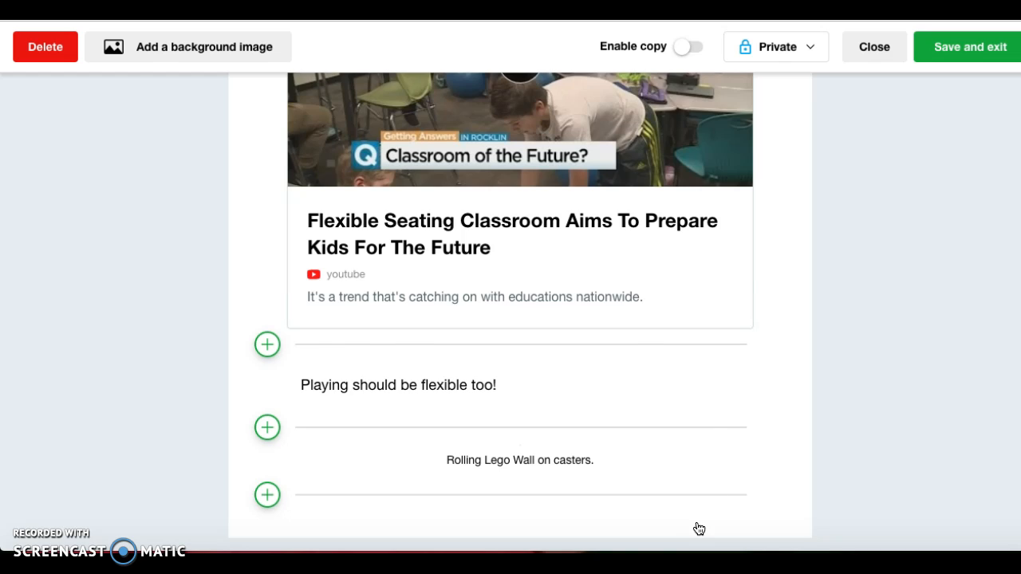
left_click(663, 353)
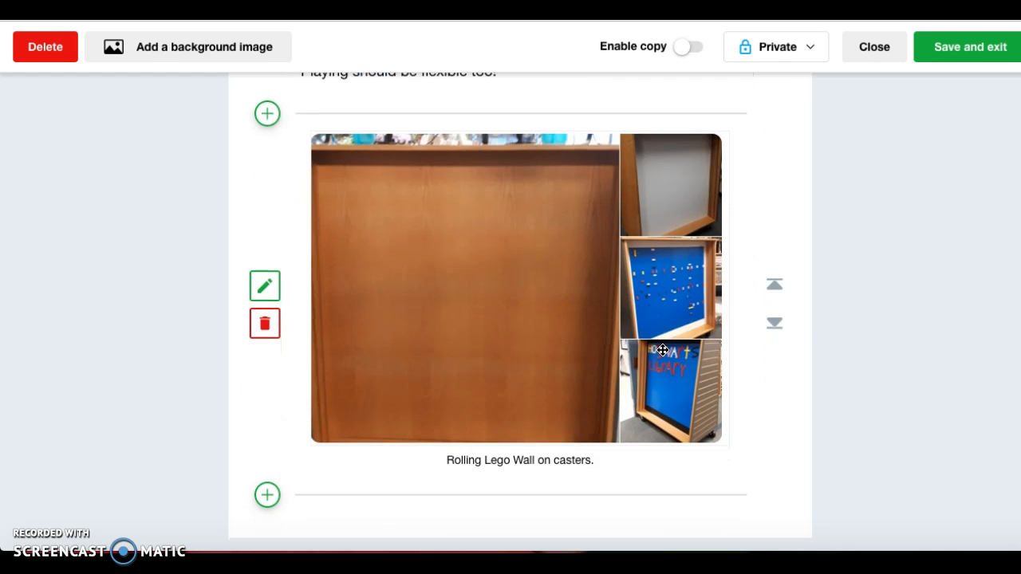
Add and save the text note 'The librarian went on a journey to find rolling furniture.'.
left_click(267, 496)
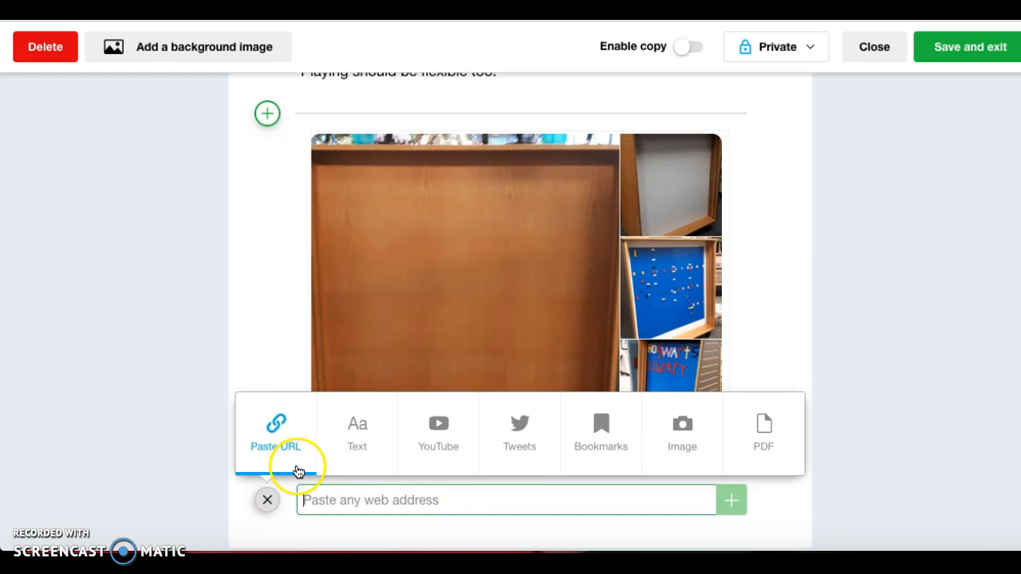
left_click(363, 443)
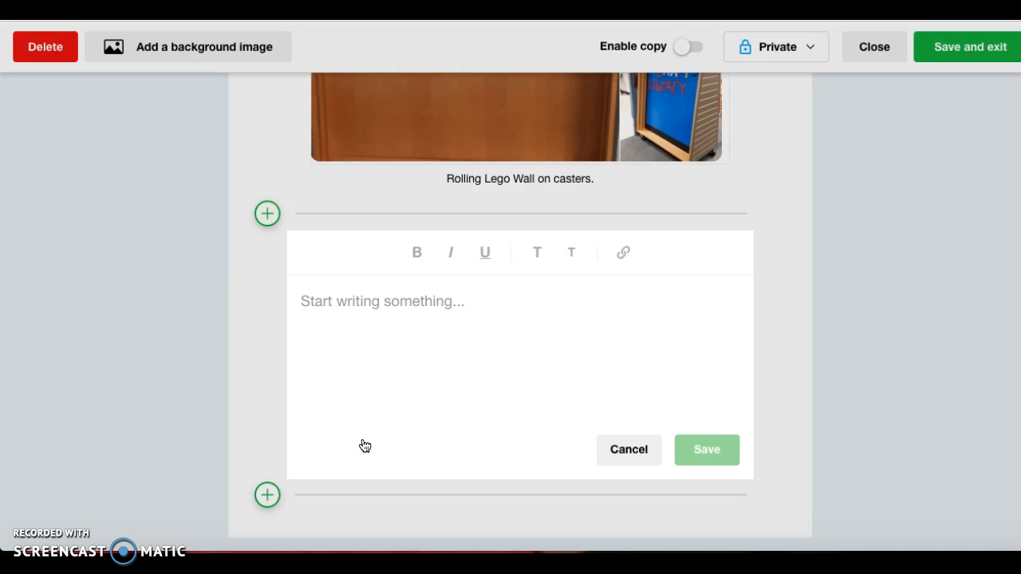
type("T")
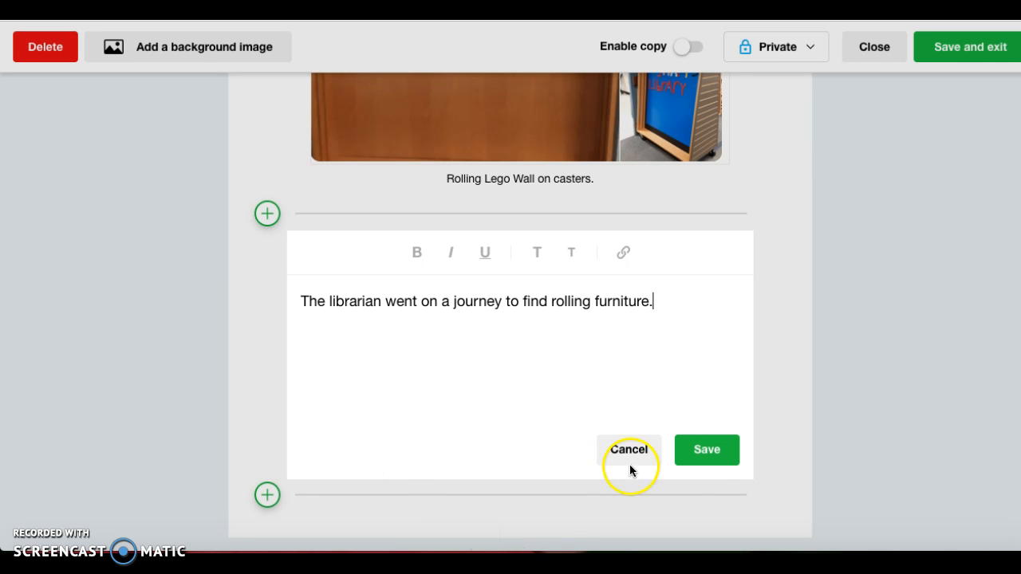
left_click(702, 452)
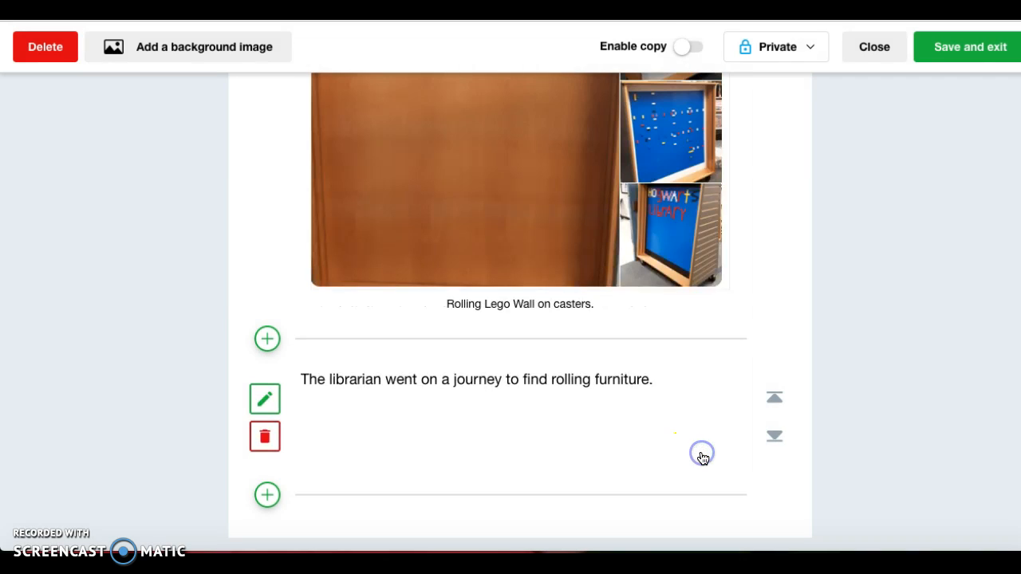
Embed the 'Finally! Rolling tables! #flexiblelearningspace' tweet, found by searching its author's username, below the librarian note.
left_click(268, 496)
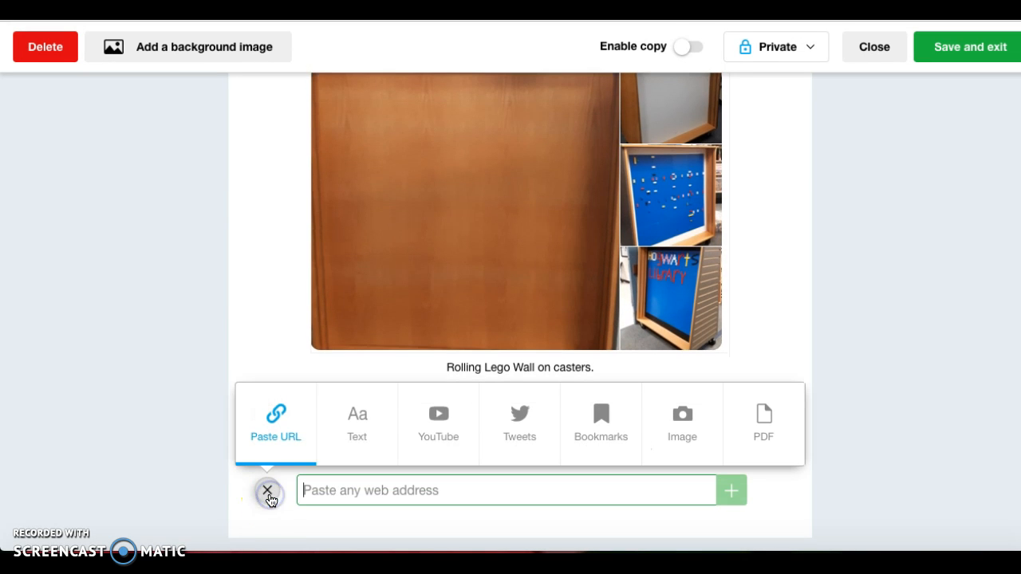
left_click(521, 420)
left_click(404, 59)
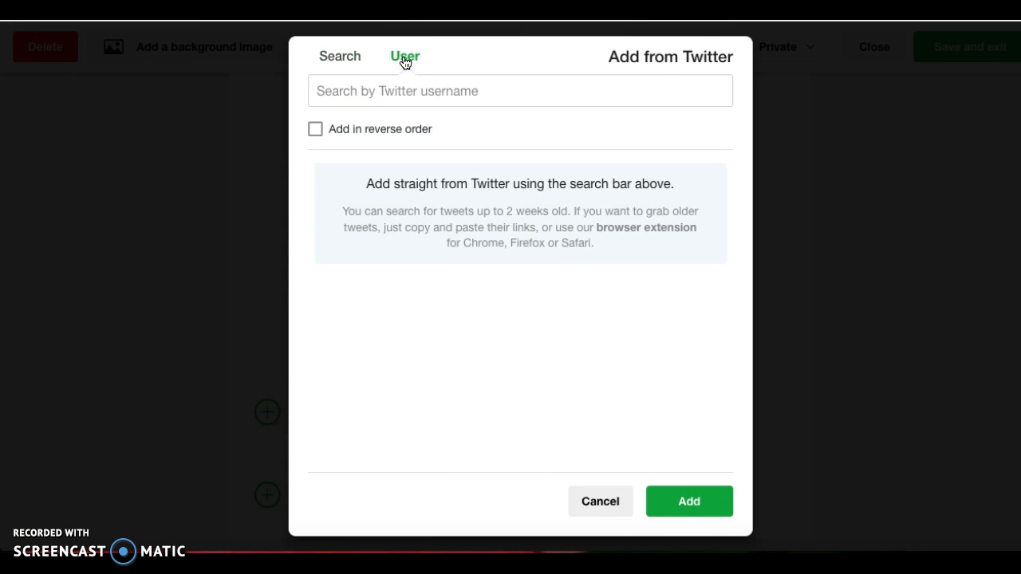
left_click(380, 91)
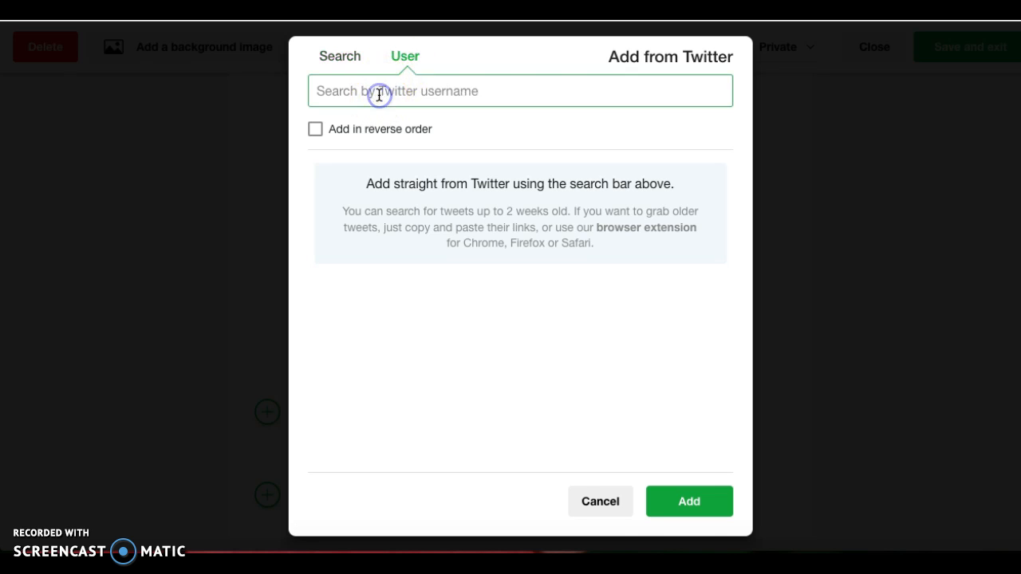
type("@si")
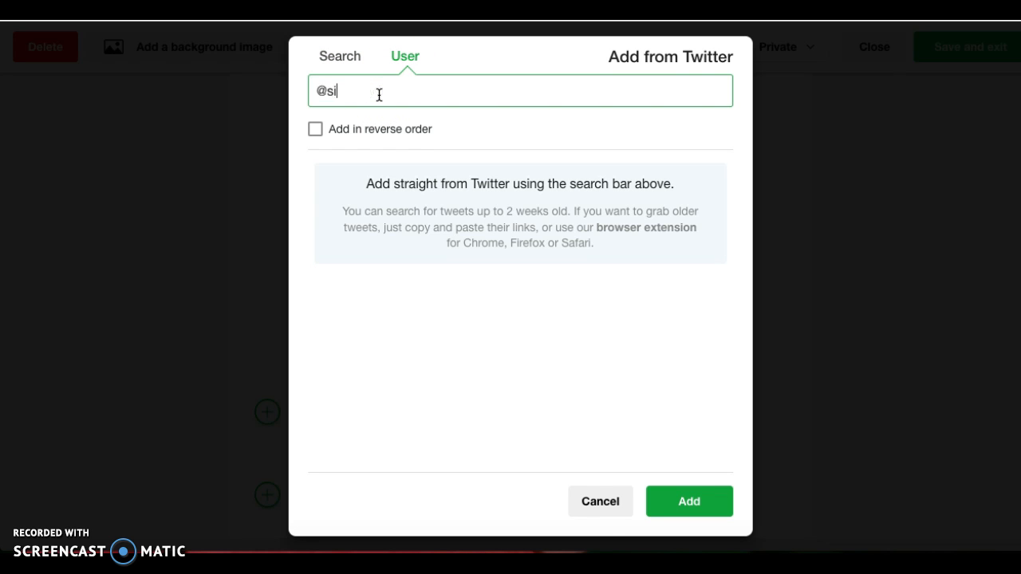
type("llynemobait1")
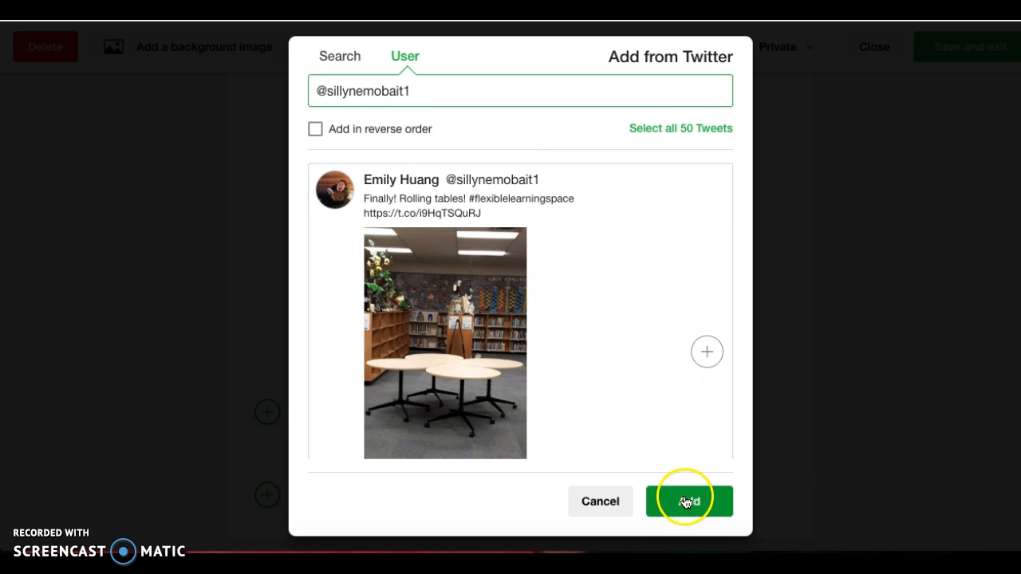
left_click(511, 304)
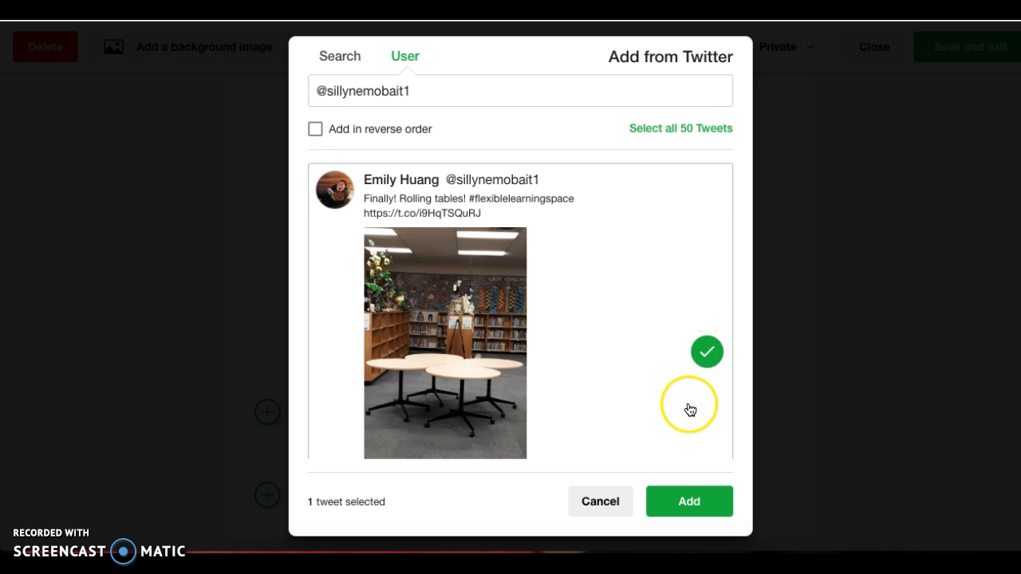
left_click(676, 503)
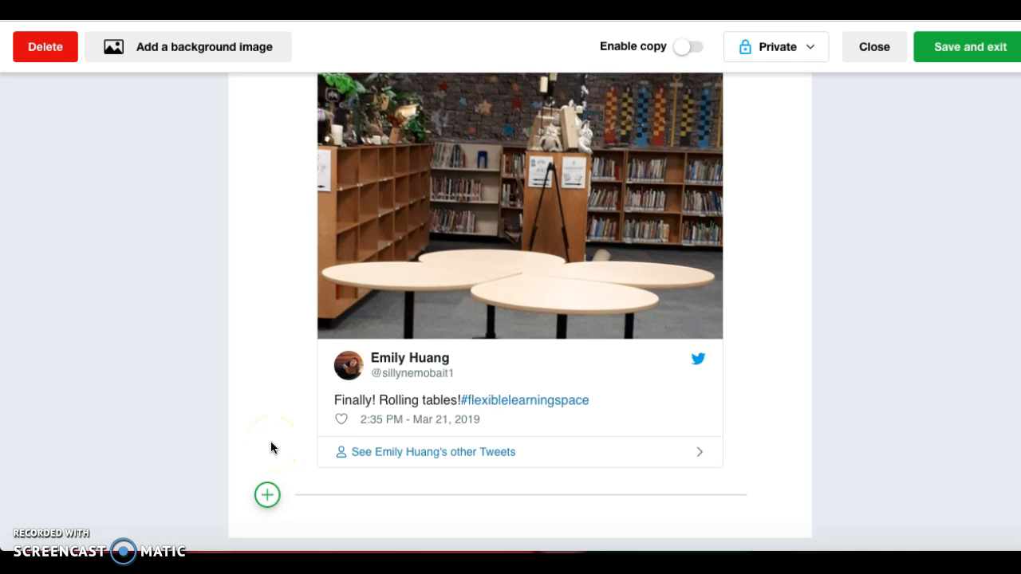
Add Flexible Seating Example.pdf from the Desktop as a PDF item beneath the tweet.
left_click(267, 496)
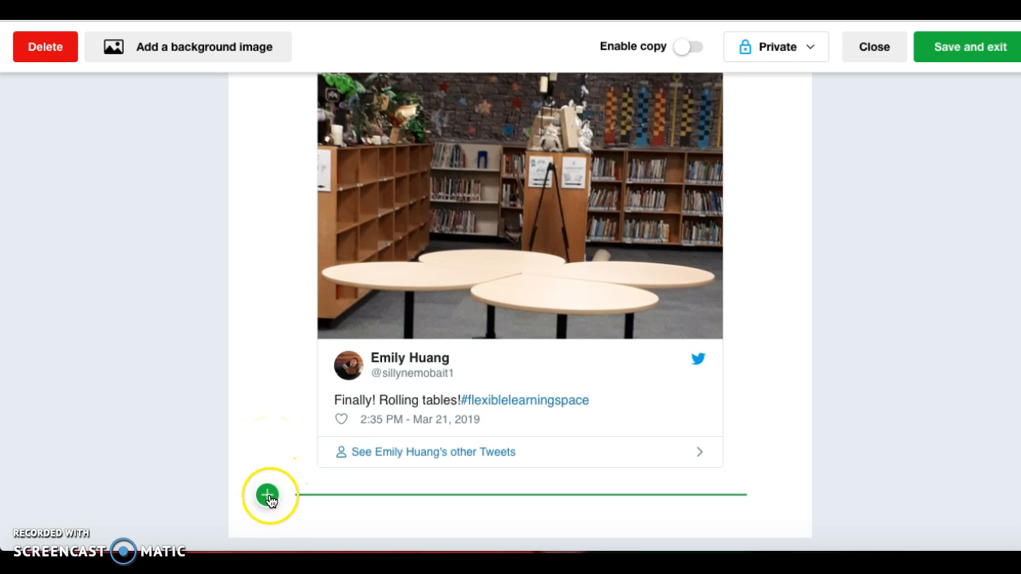
left_click(267, 495)
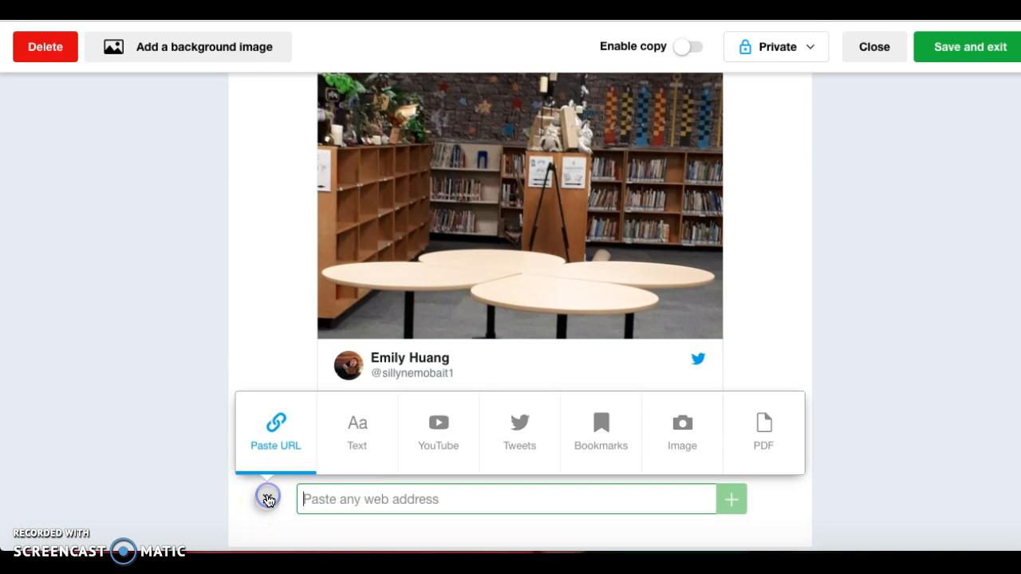
left_click(751, 437)
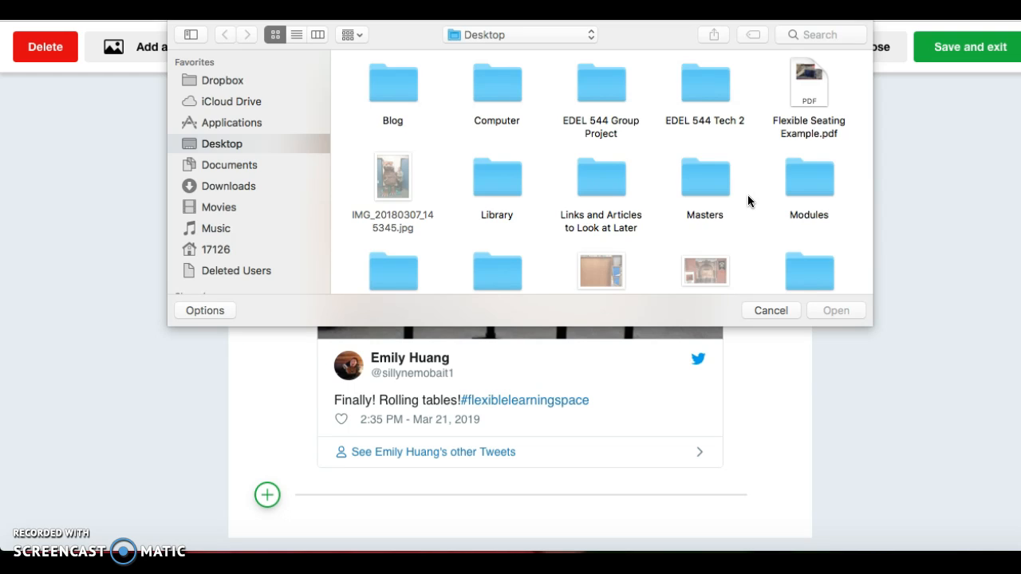
double_click(820, 78)
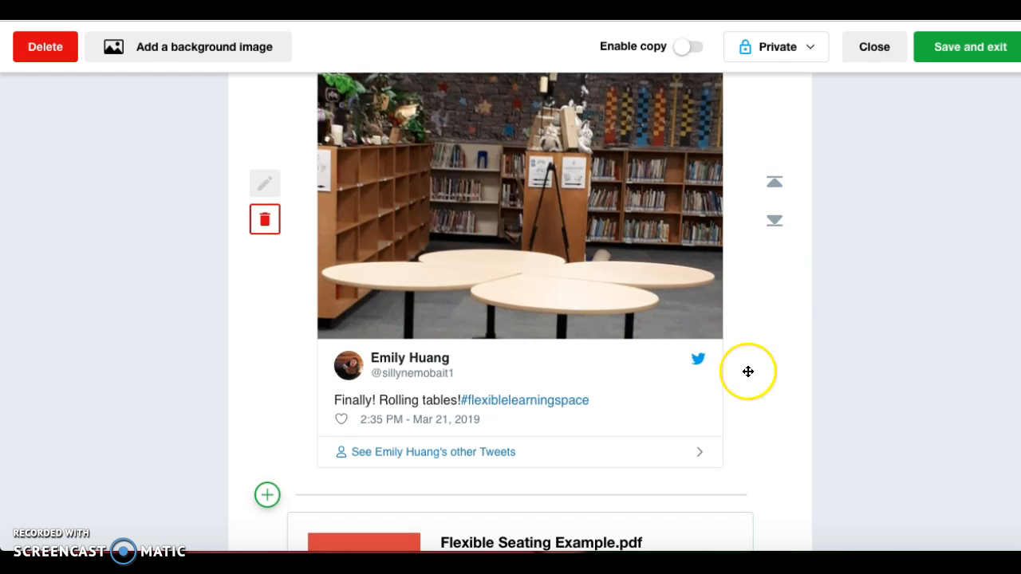
scroll(748, 412, "down", 2)
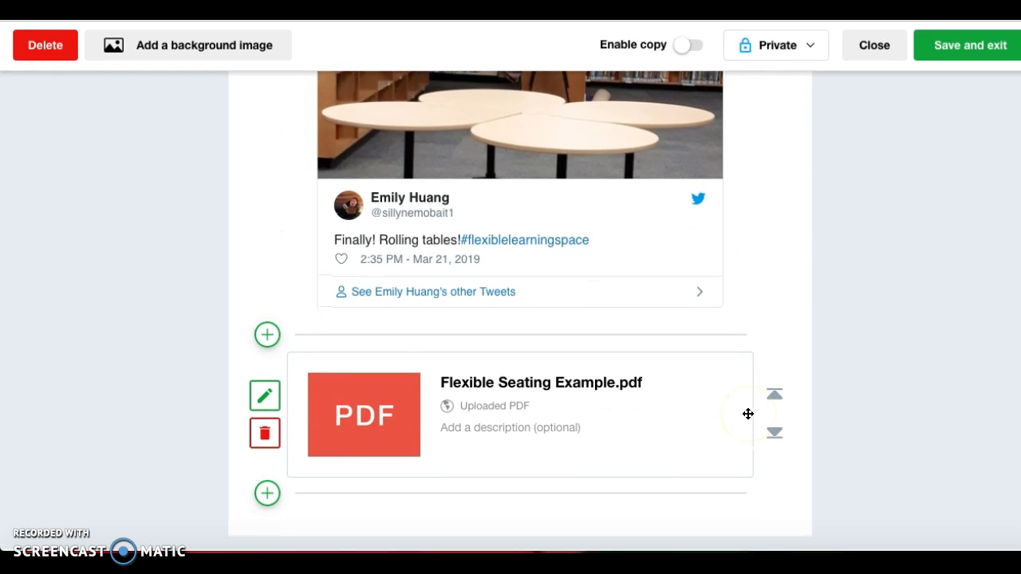
left_click(264, 397)
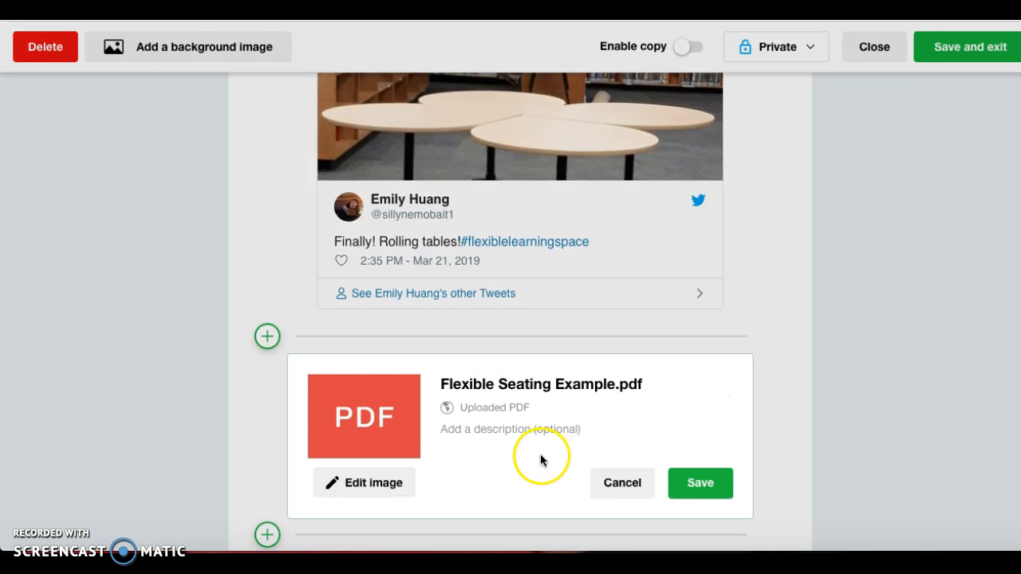
scroll(548, 469, "down", 1)
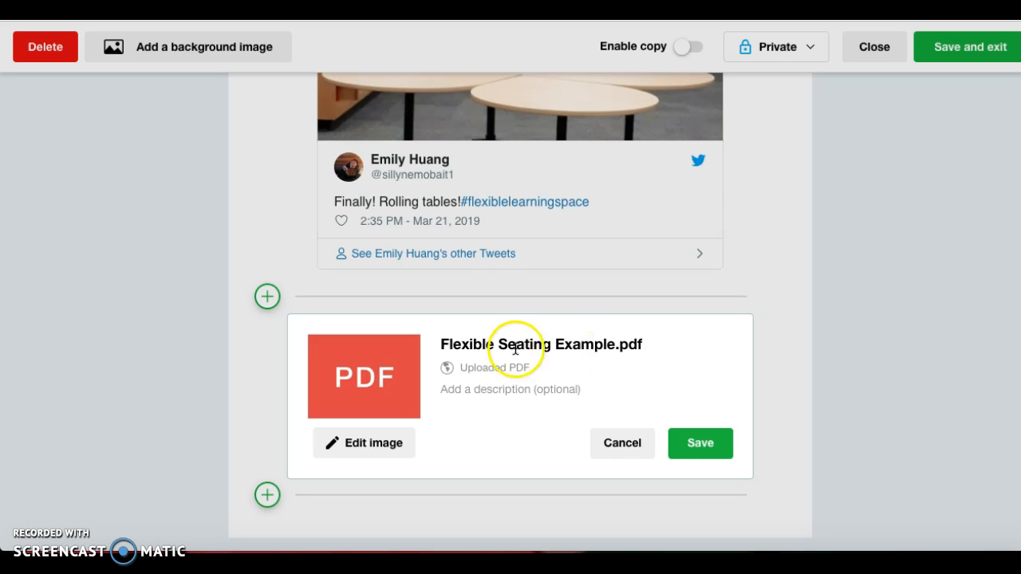
left_click(691, 444)
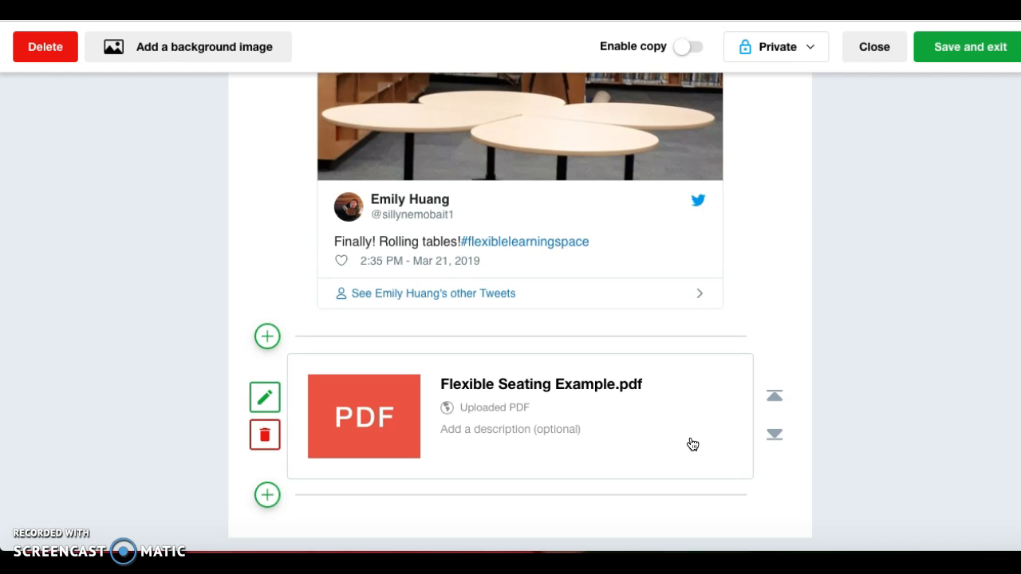
scroll(693, 444, "up", 5)
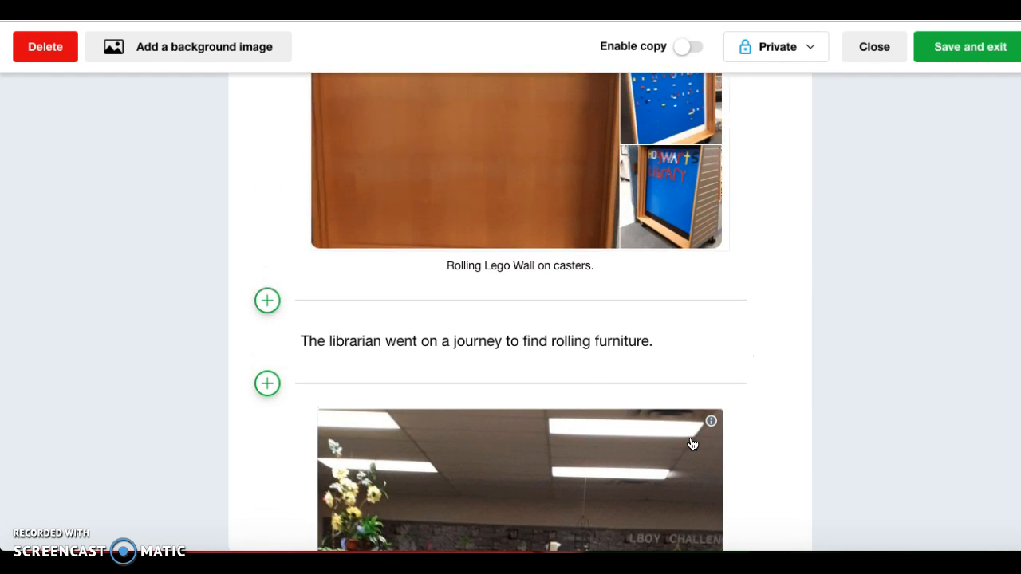
scroll(692, 444, "up", 6)
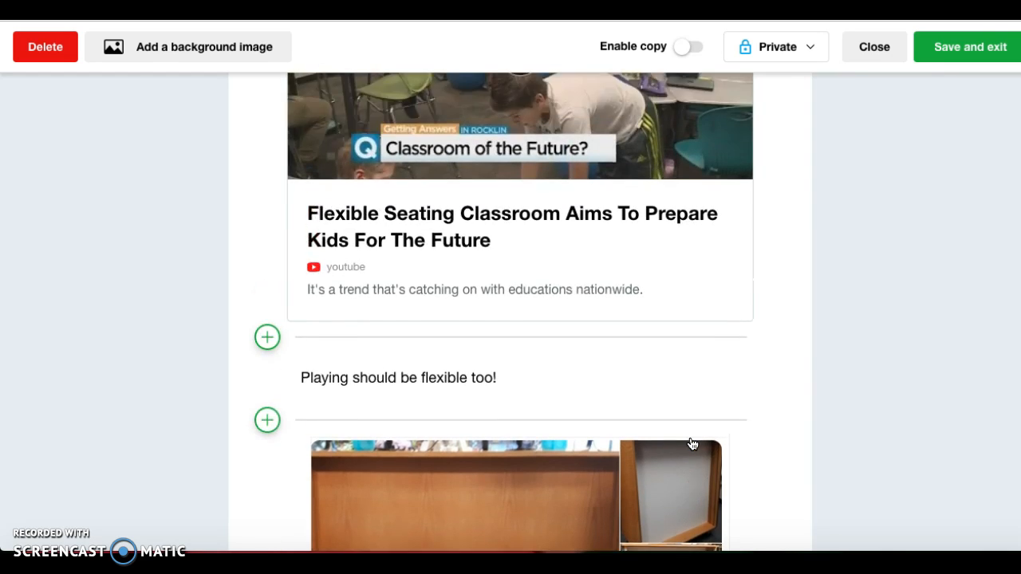
scroll(692, 445, "up", 8)
scroll(692, 444, "down", 5)
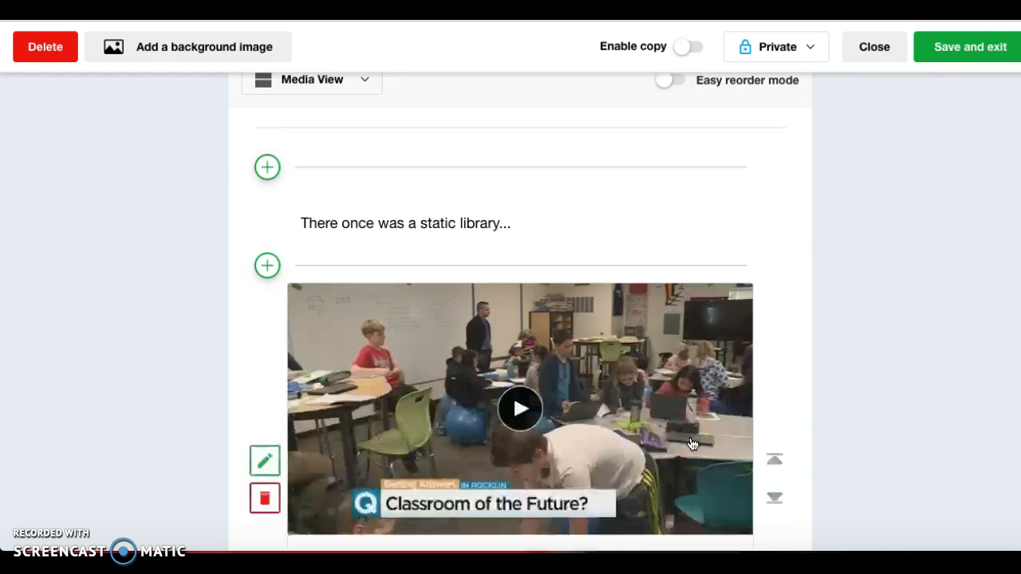
scroll(693, 444, "down", 8)
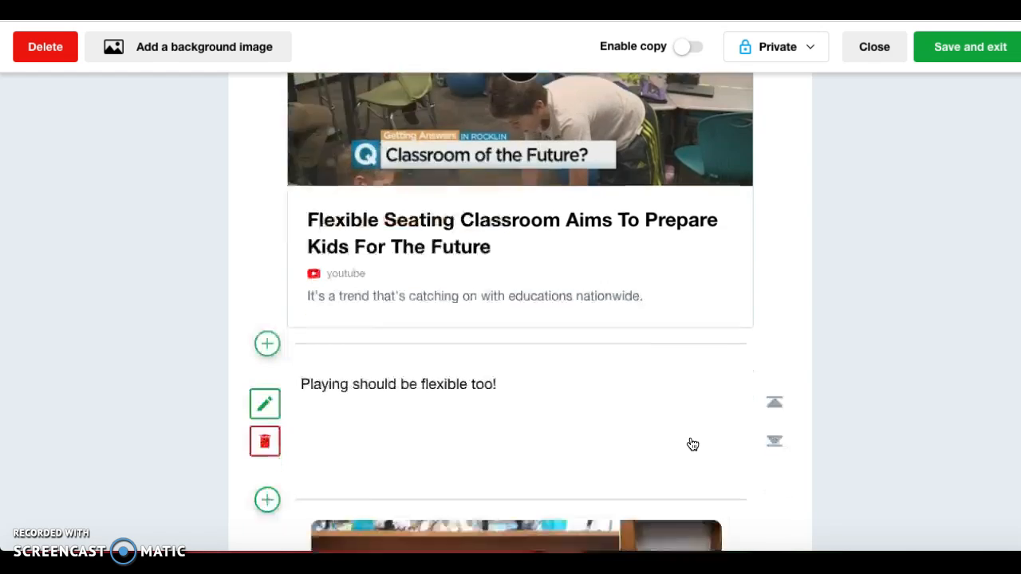
scroll(692, 444, "down", 8)
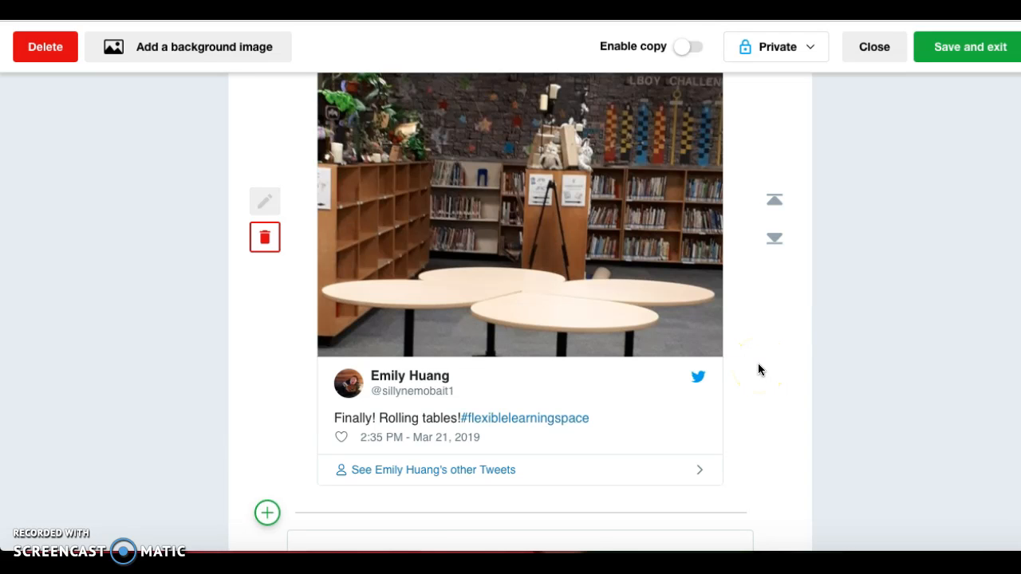
scroll(759, 369, "up", 5)
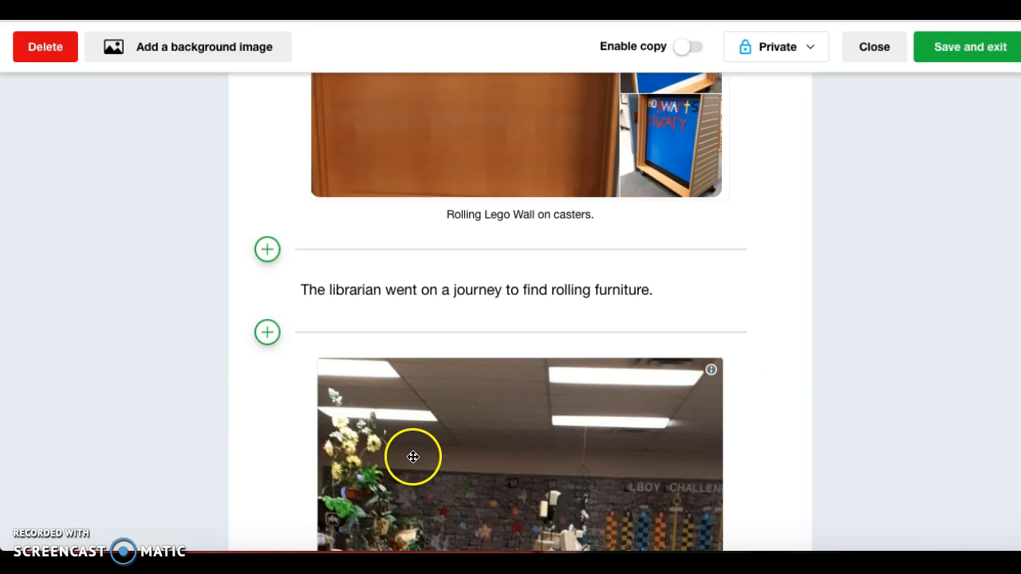
left_click(267, 250)
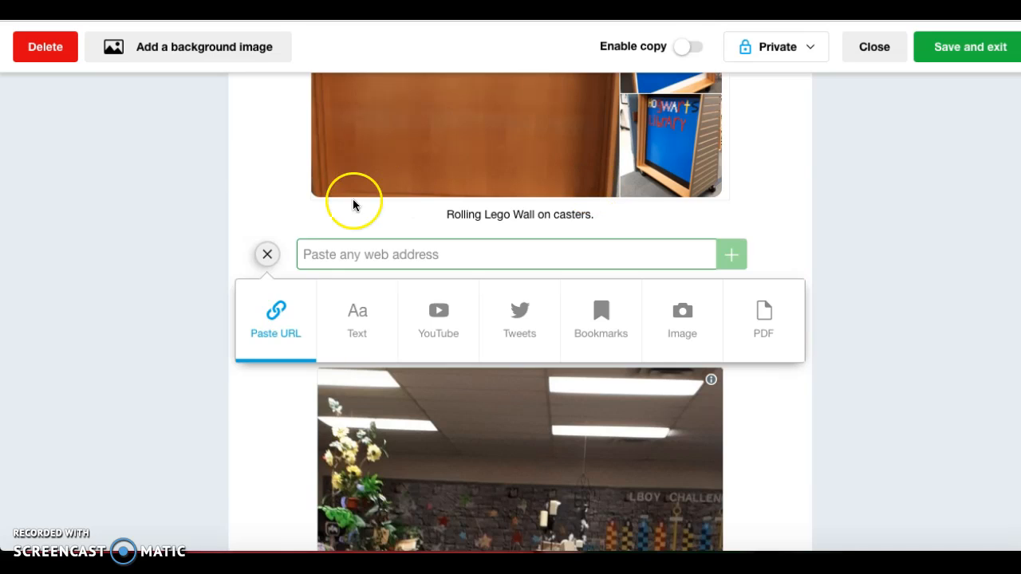
left_click(268, 253)
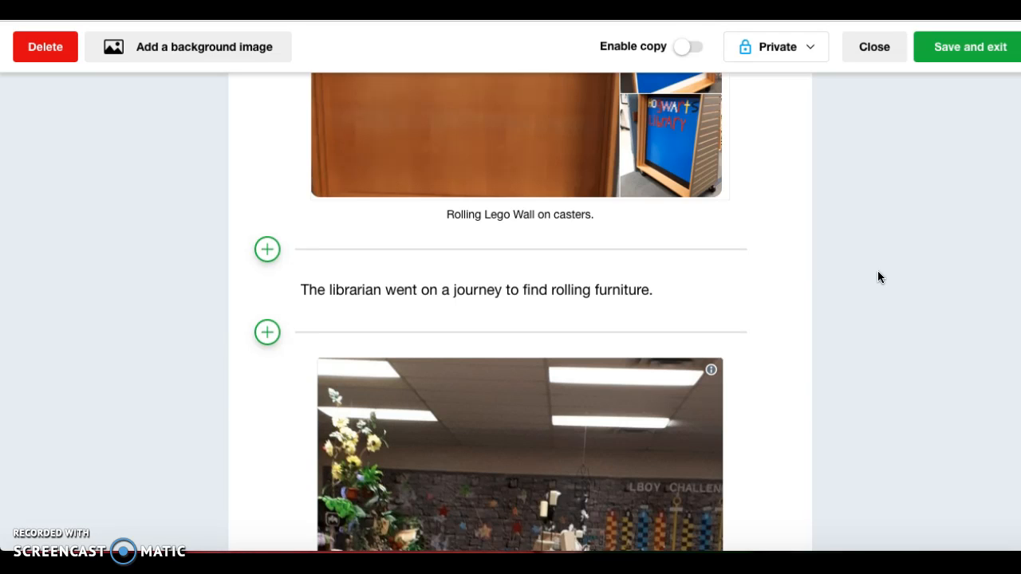
scroll(877, 277, "up", 7)
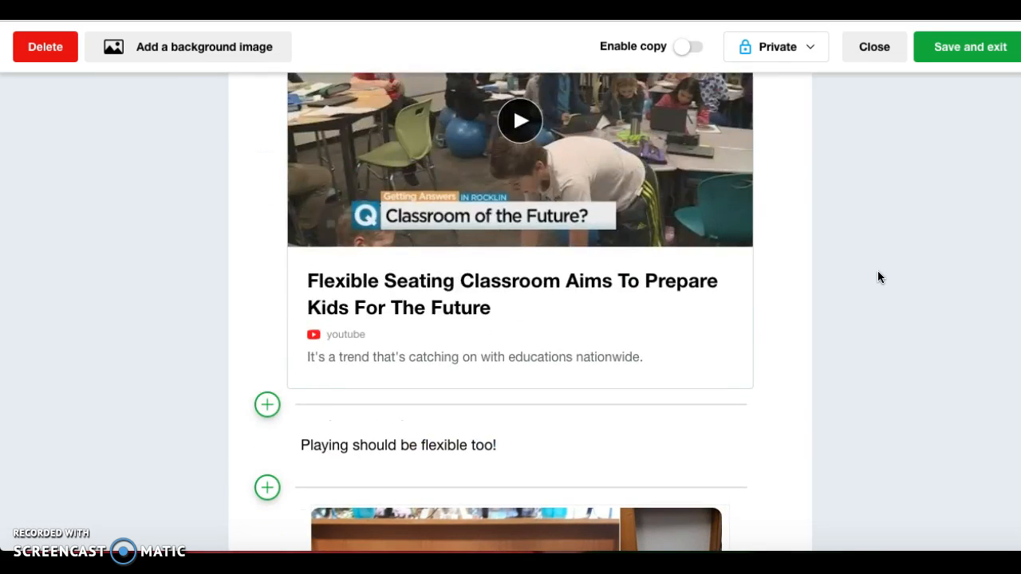
scroll(877, 276, "up", 10)
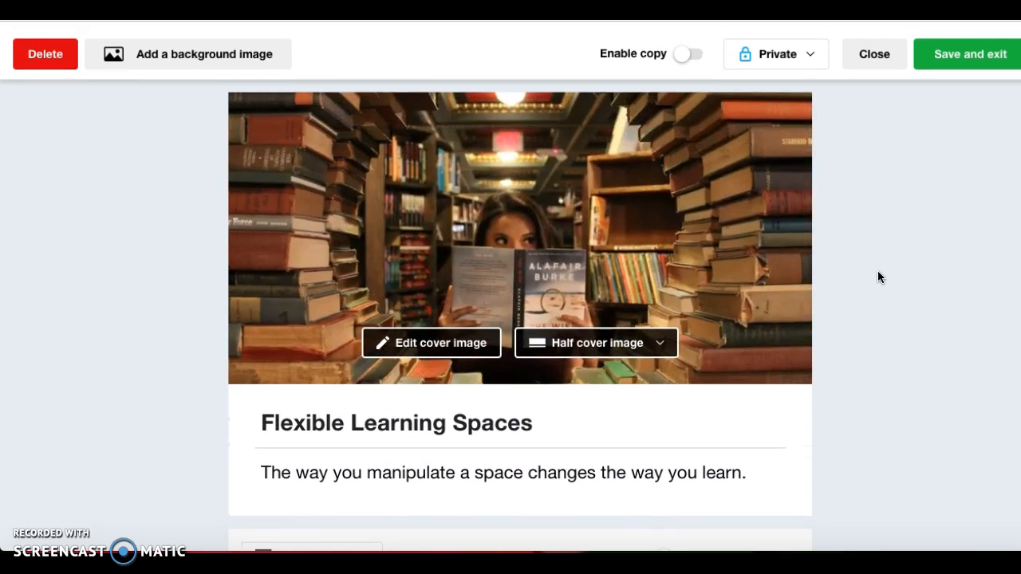
Save and exit Flexible Learning Spaces, look over the published collection, then return to Home.
left_click(986, 46)
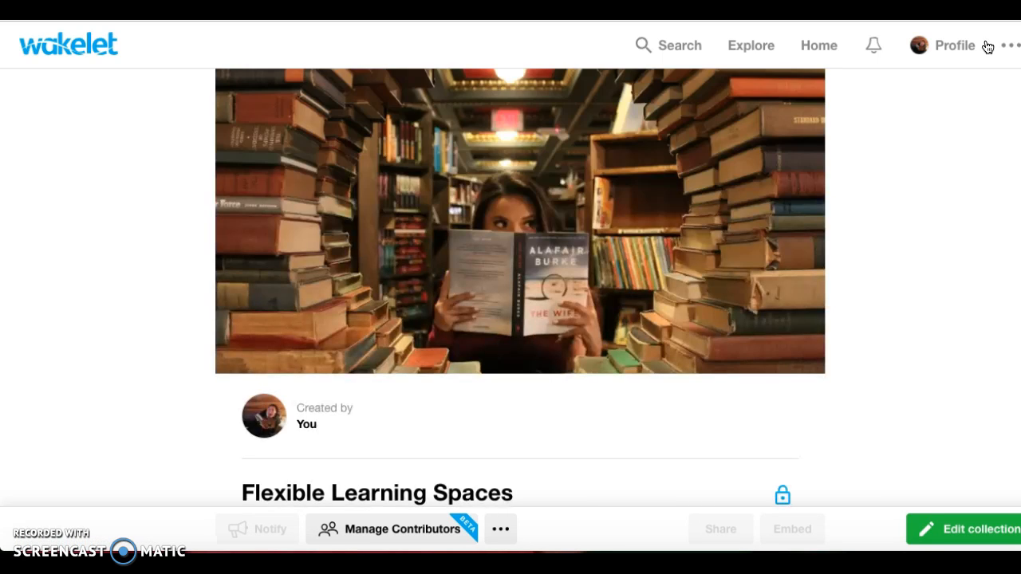
scroll(938, 243, "down", 6)
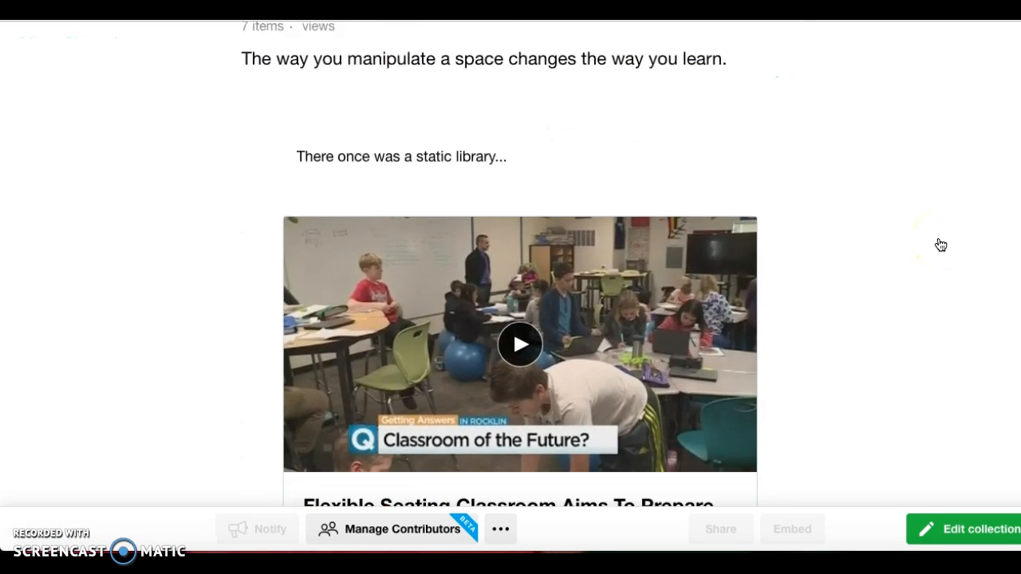
scroll(938, 244, "up", 7)
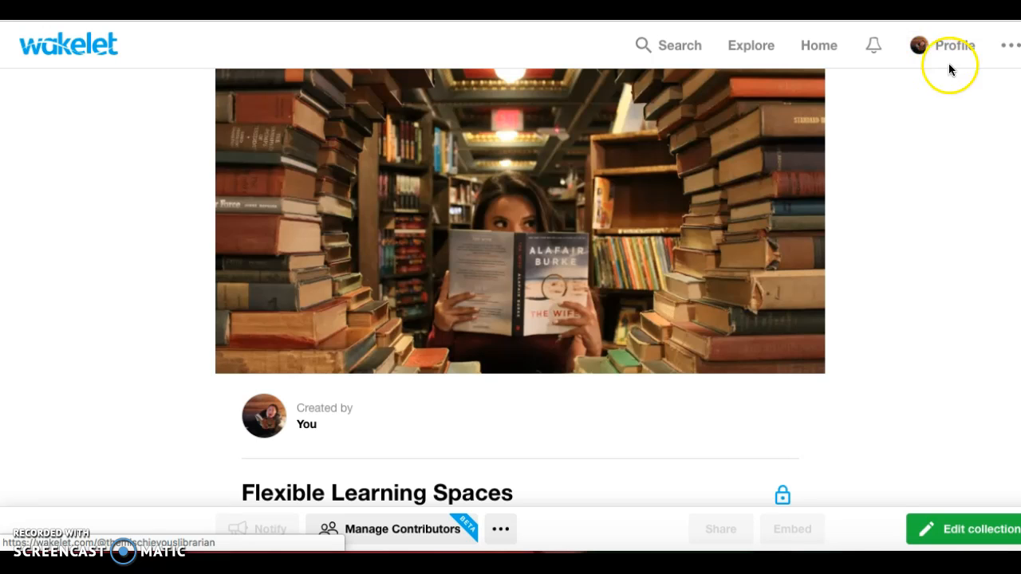
left_click(814, 46)
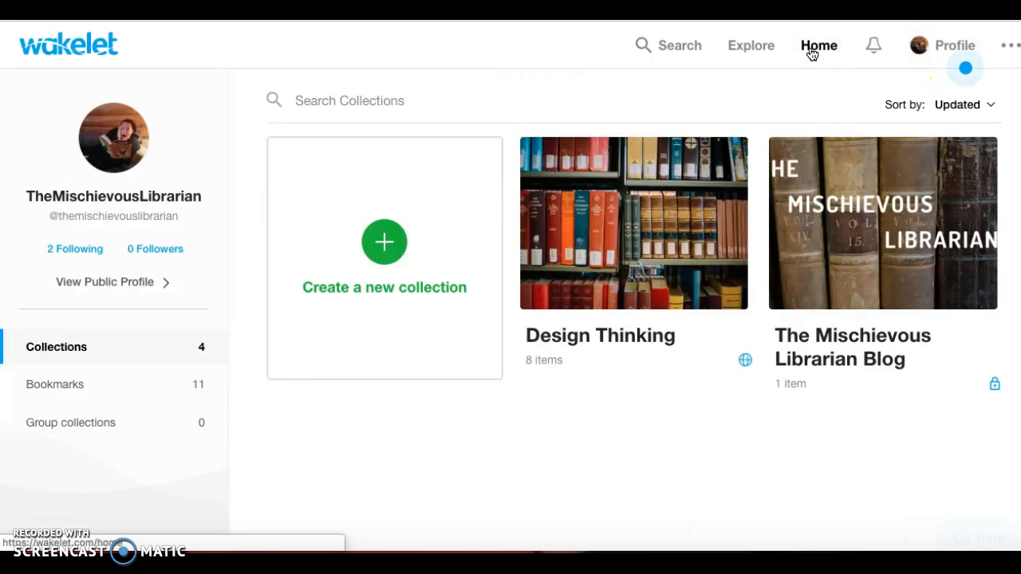
Open the Design Thinking collection and scroll through its 8 items, then back to the top.
left_click(687, 233)
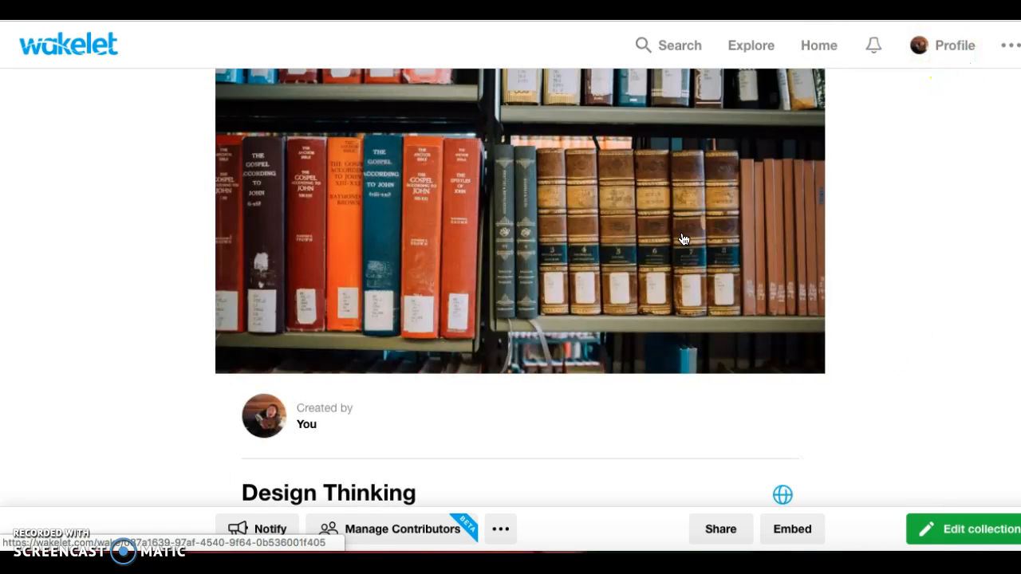
scroll(684, 240, "down", 4)
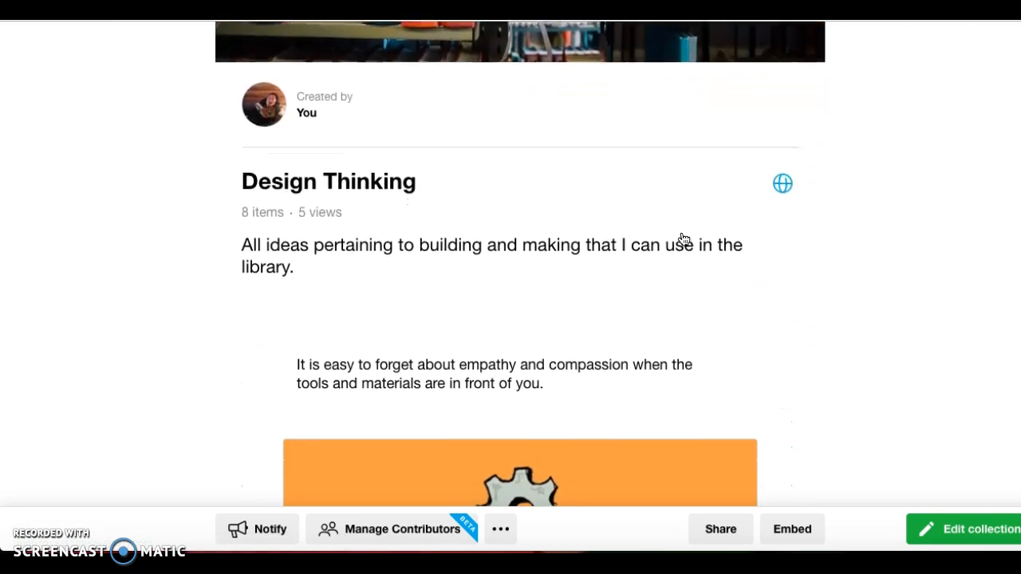
scroll(683, 239, "down", 3)
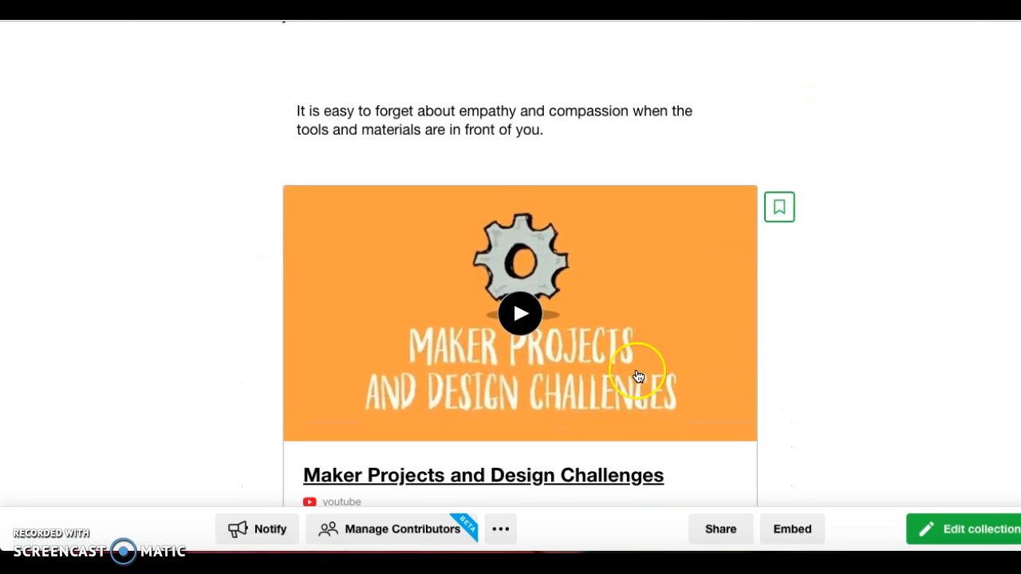
scroll(645, 303, "down", 7)
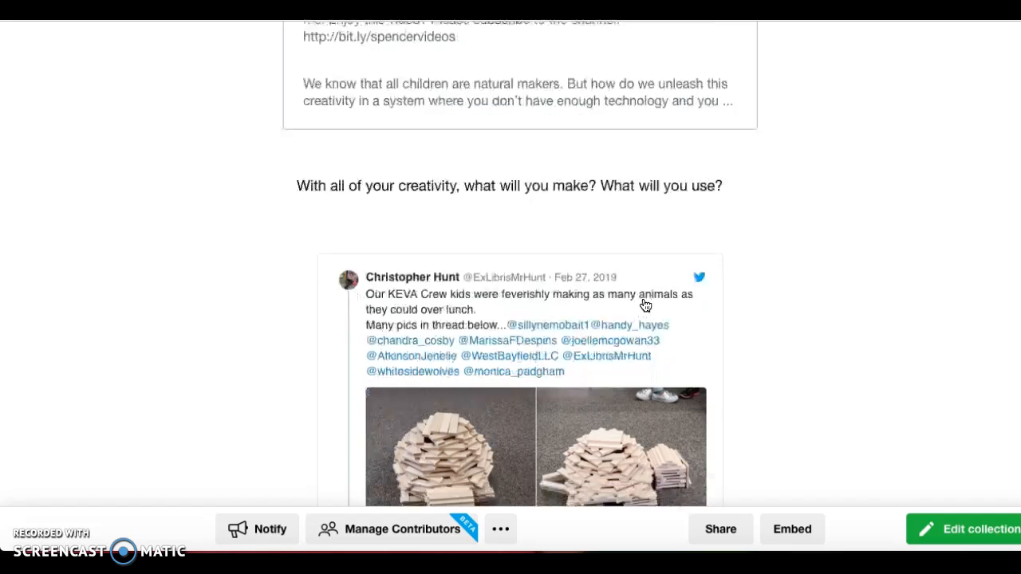
scroll(645, 303, "down", 1)
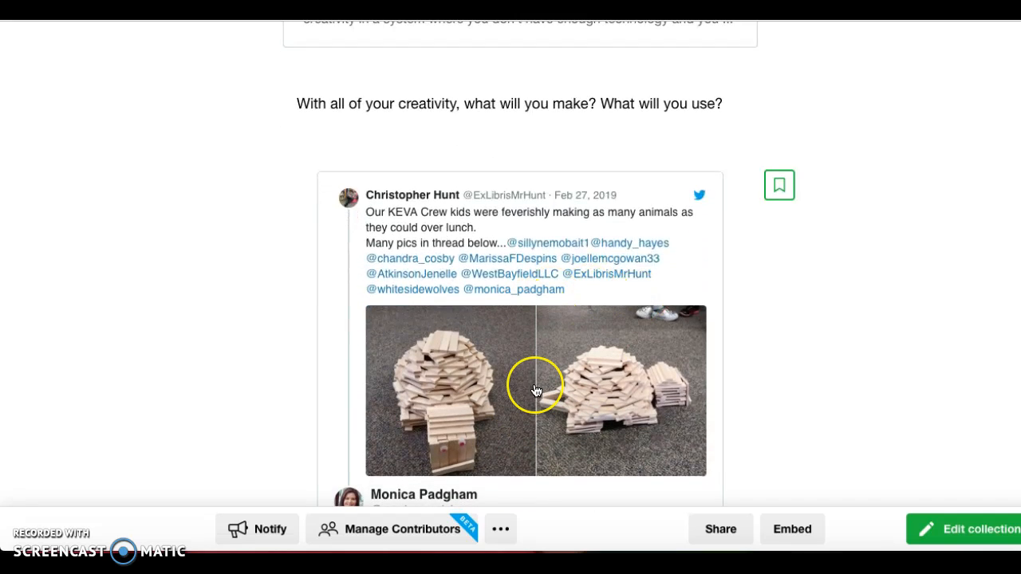
scroll(536, 391, "down", 9)
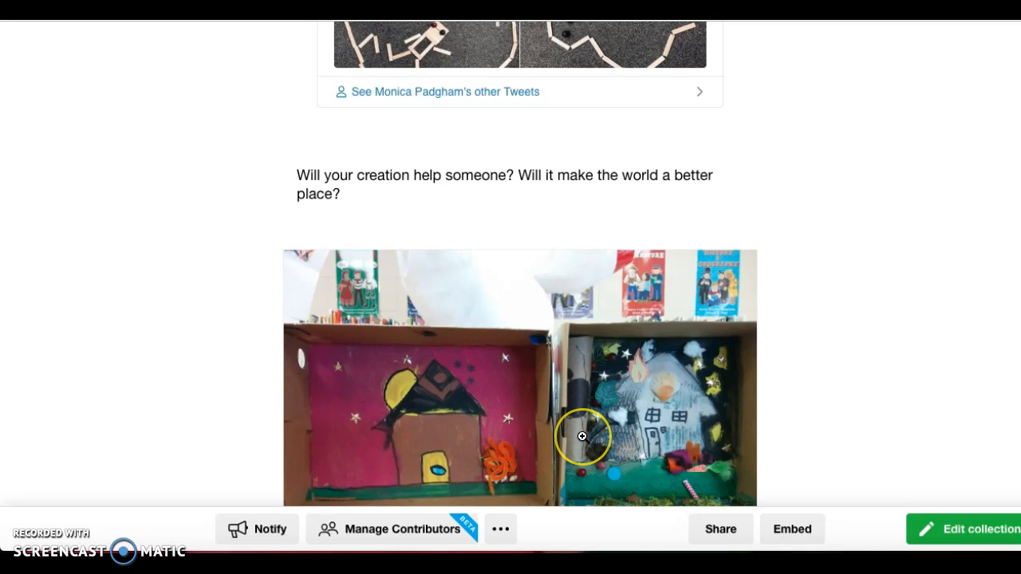
scroll(615, 396, "down", 4)
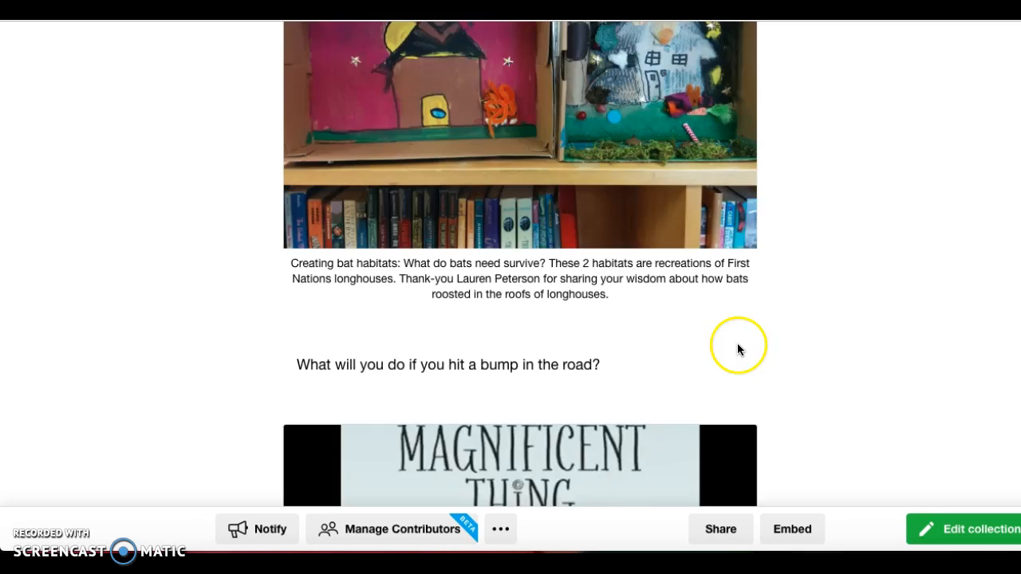
scroll(739, 343, "down", 5)
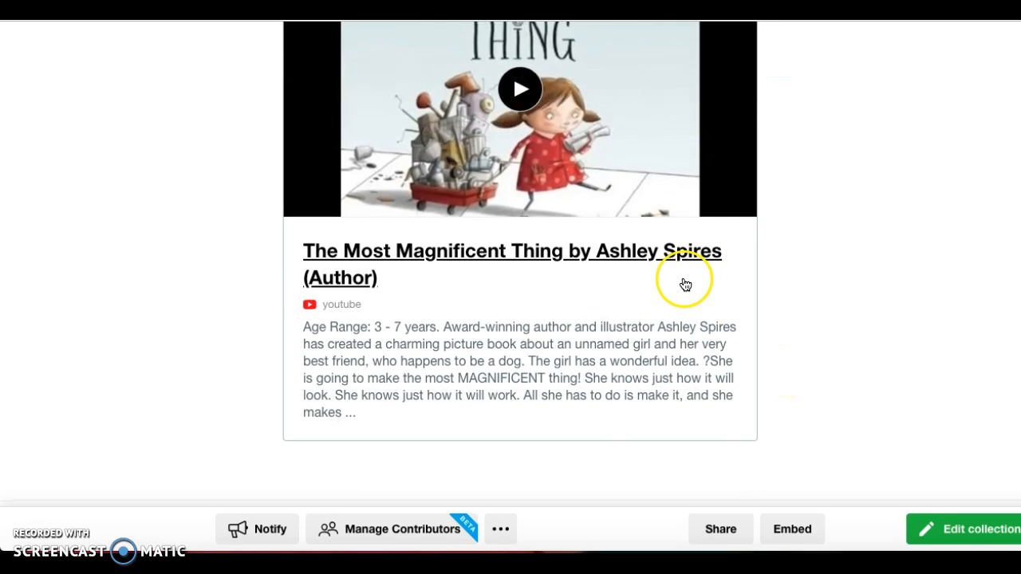
scroll(684, 282, "up", 1)
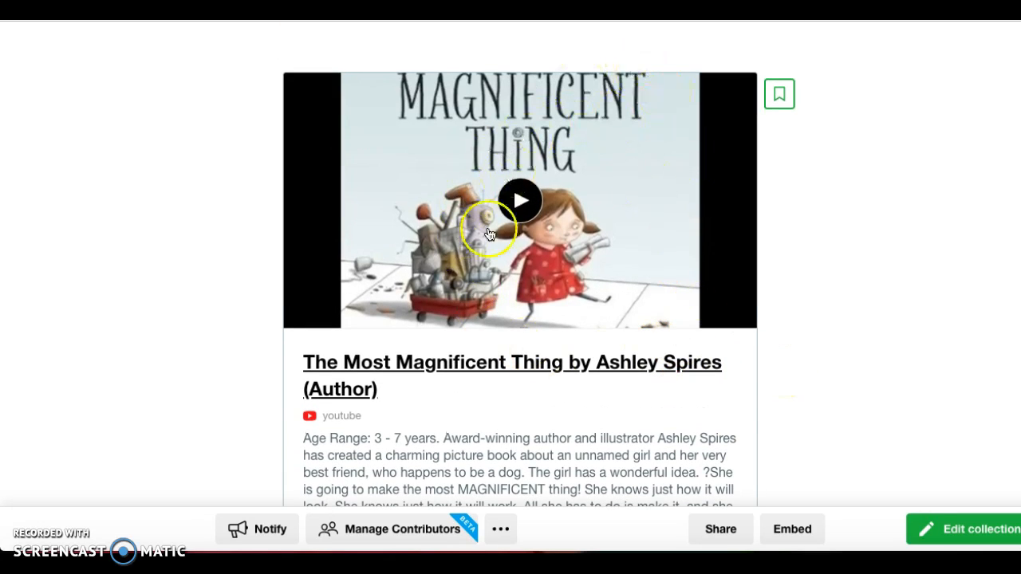
scroll(725, 317, "down", 1)
scroll(725, 317, "down", 2)
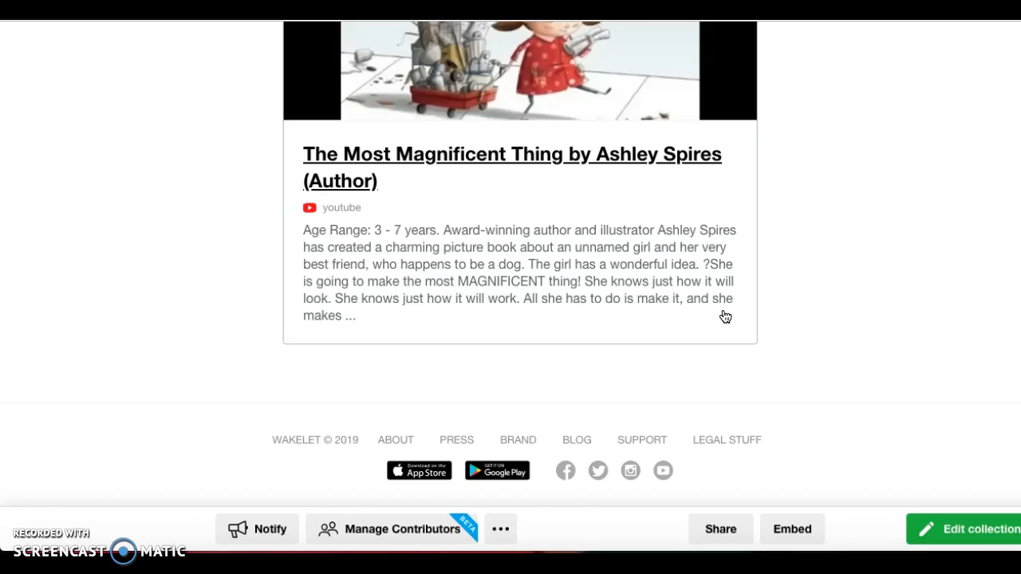
scroll(726, 317, "up", 10)
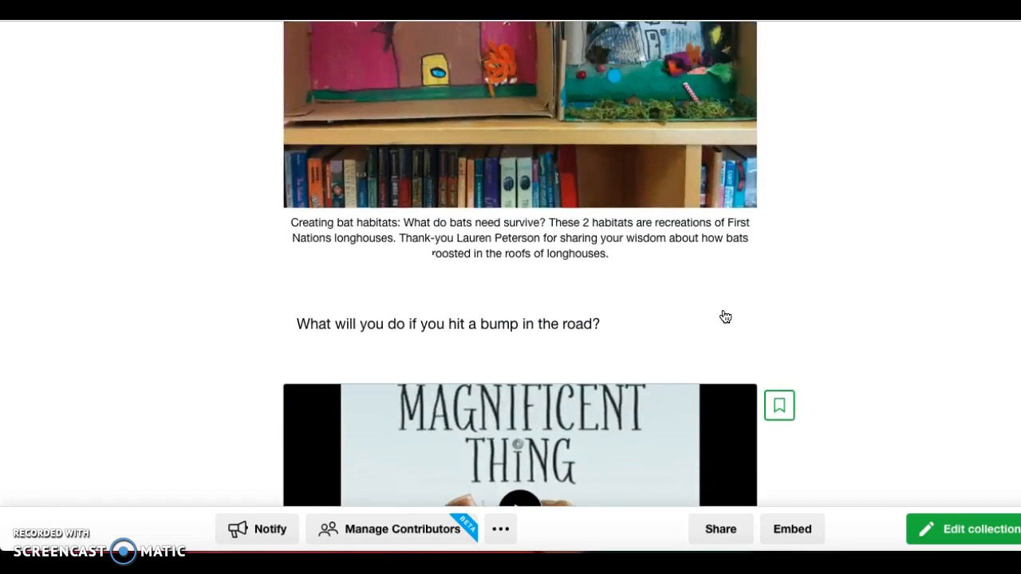
scroll(726, 316, "up", 10)
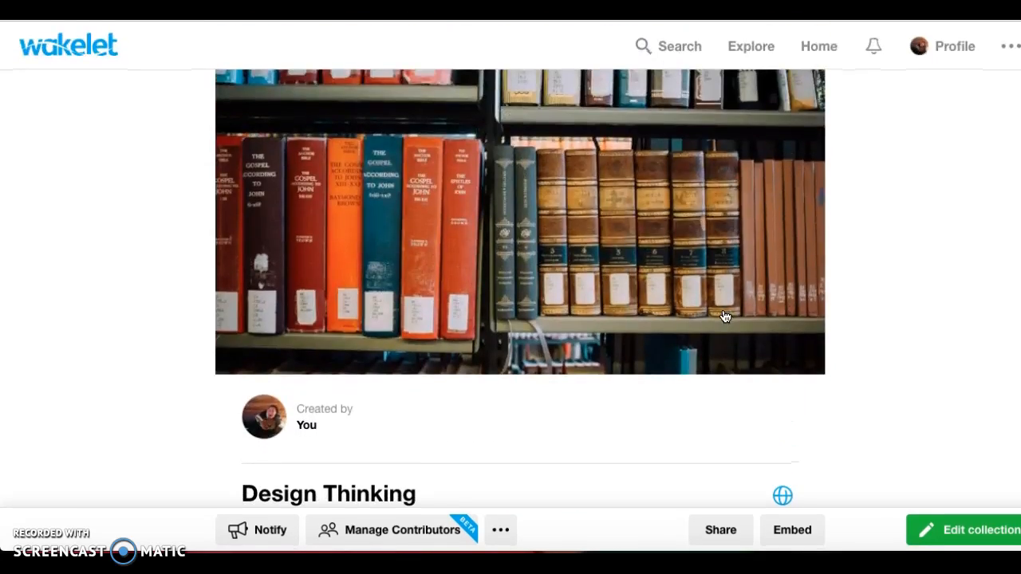
From Home, browse the 11 saved Bookmarks, including Flexible Seating Example.pdf and the video.
left_click(815, 46)
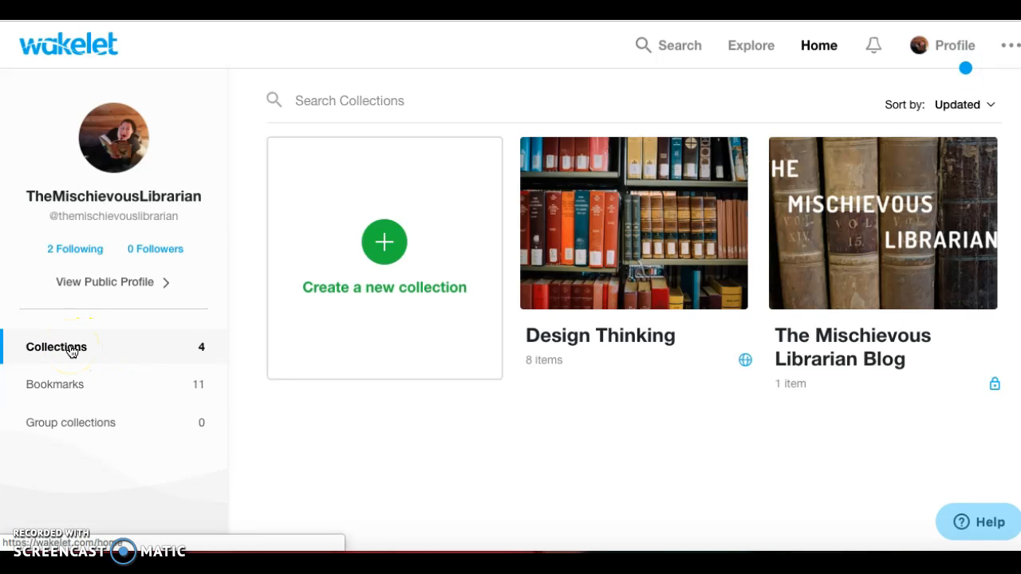
left_click(71, 388)
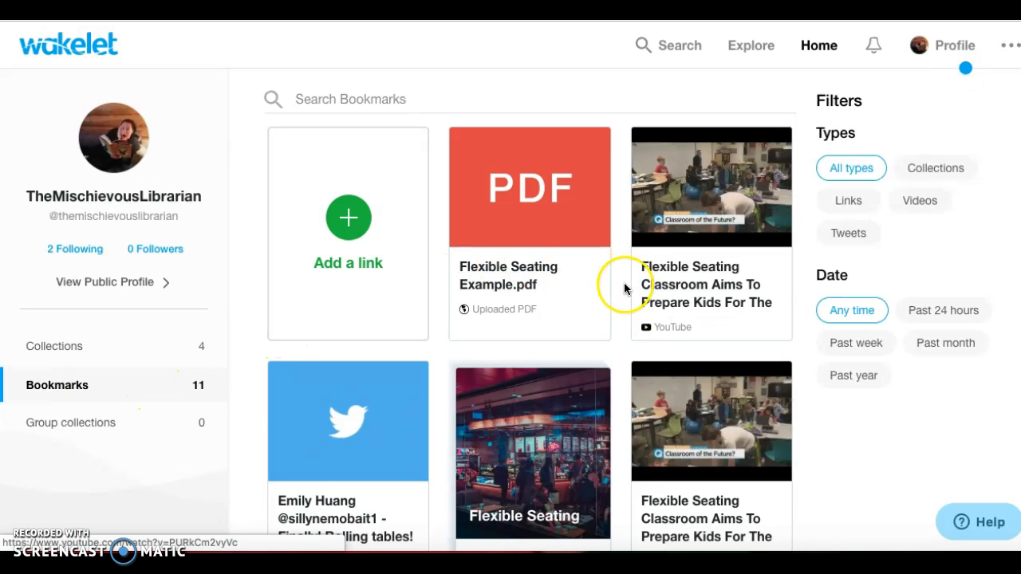
scroll(625, 288, "down", 1)
scroll(625, 289, "down", 3)
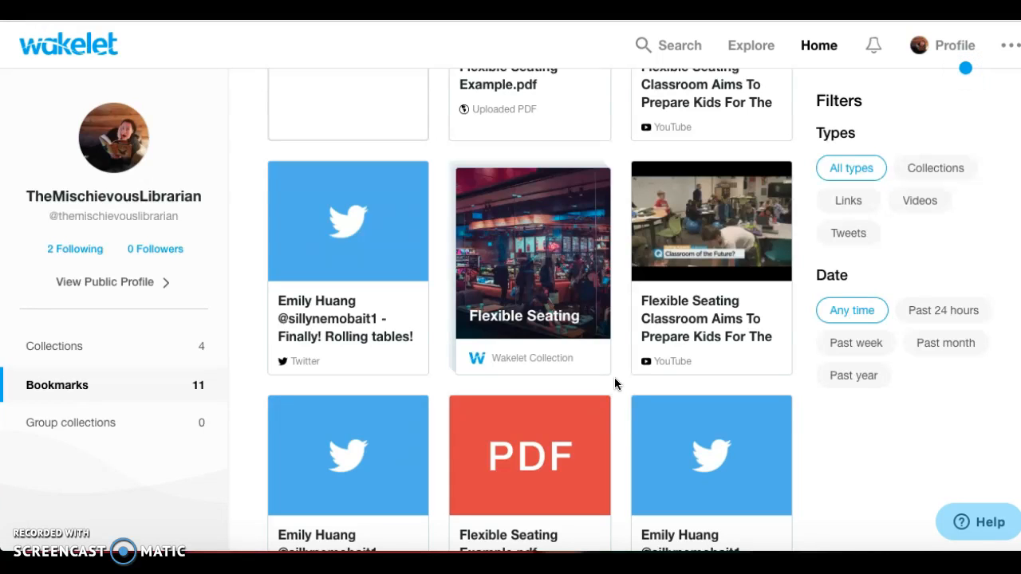
scroll(612, 331, "up", 3)
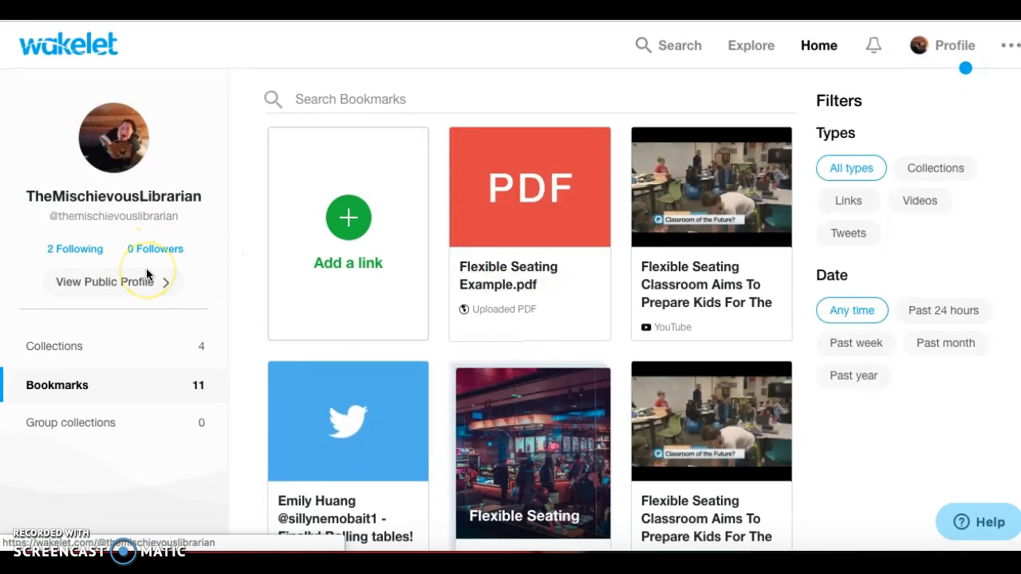
From the Following list, open the first followed educator's profile and browse their collections.
left_click(77, 251)
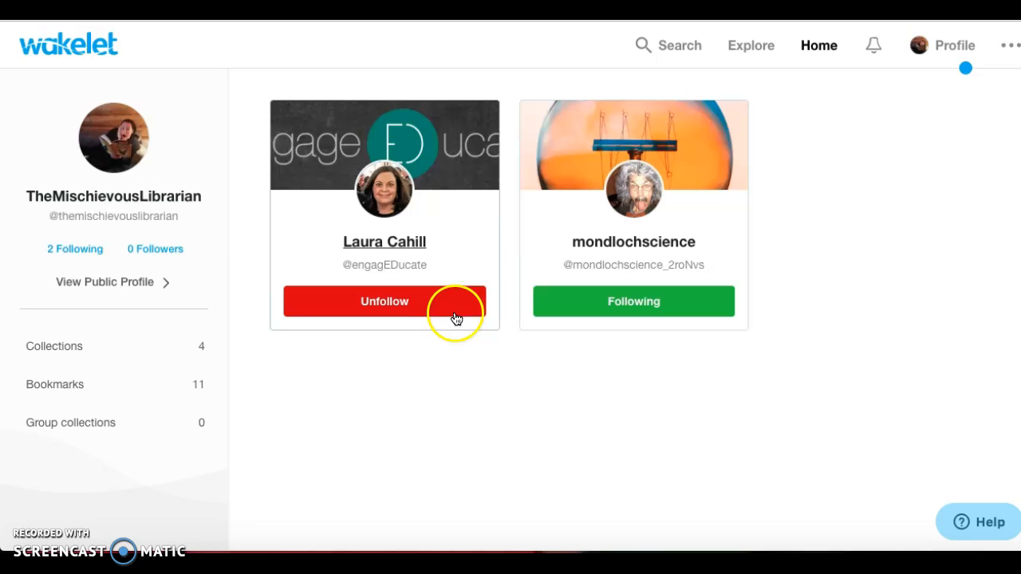
left_click(465, 233)
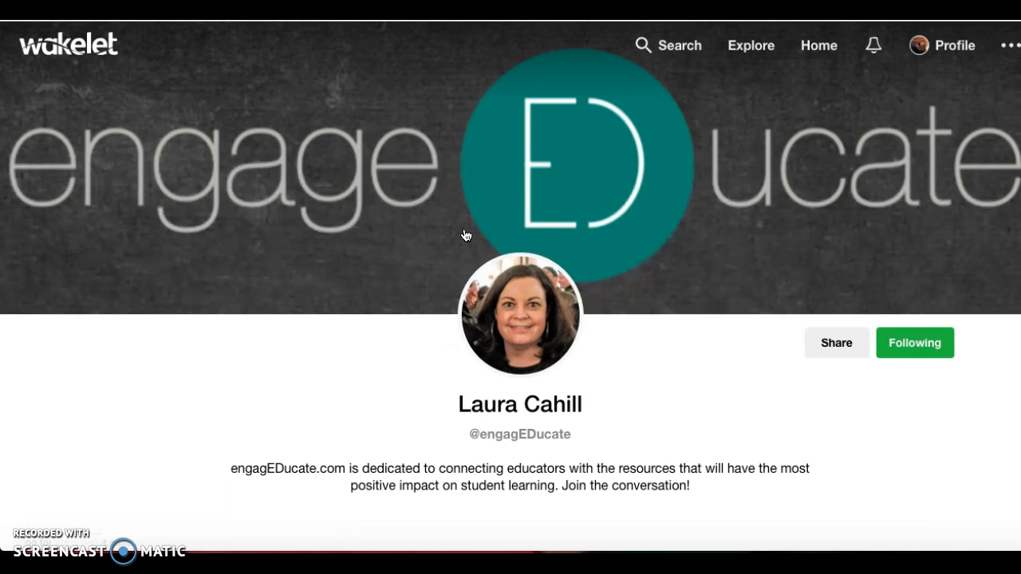
scroll(477, 297, "down", 6)
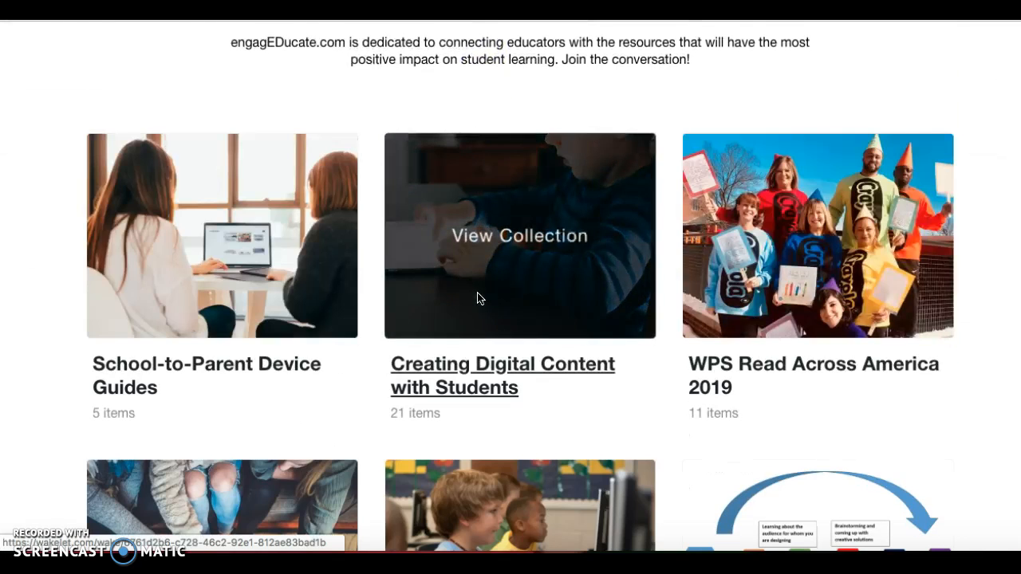
scroll(477, 298, "down", 6)
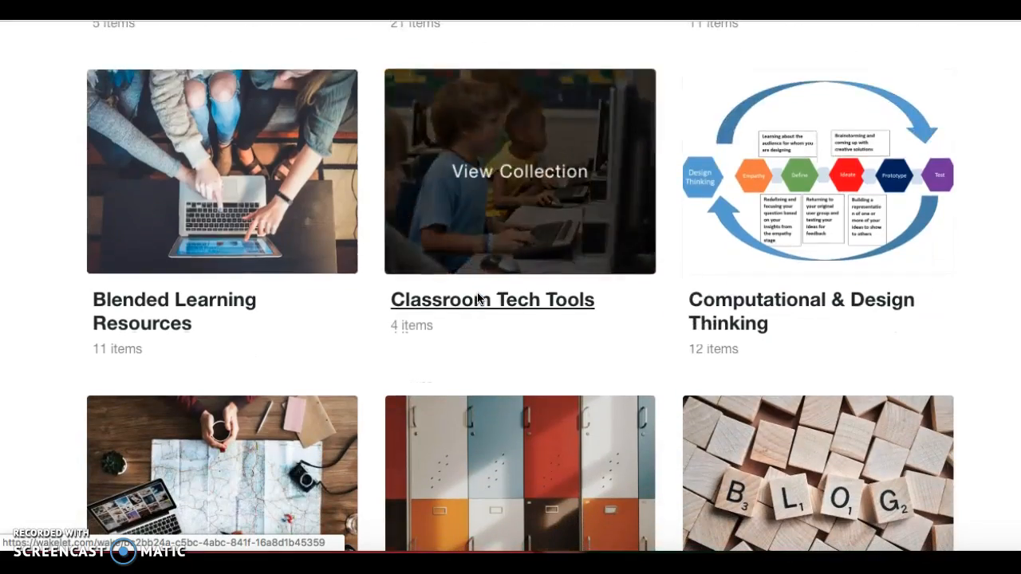
scroll(477, 297, "up", 10)
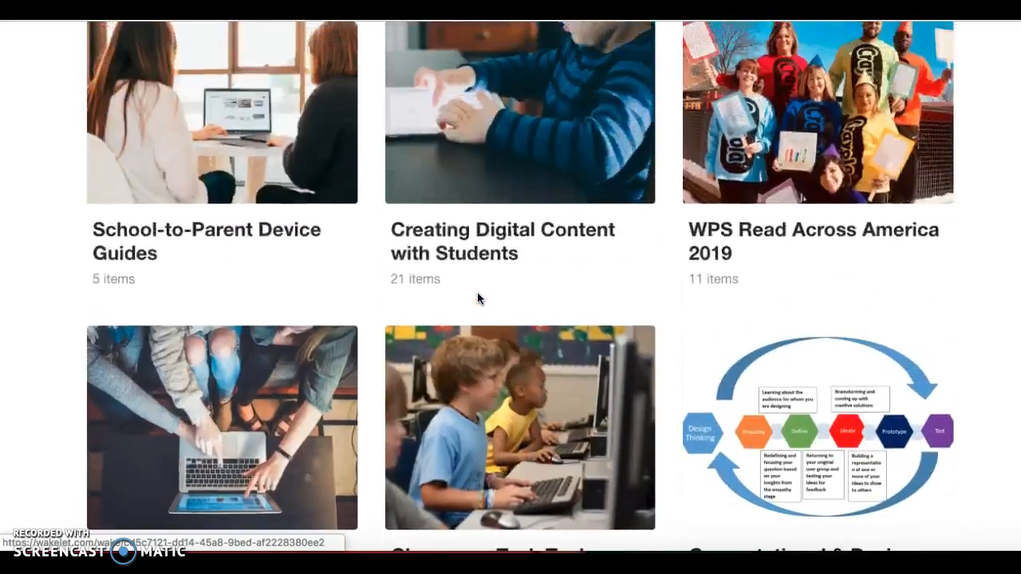
scroll(477, 299, "up", 4)
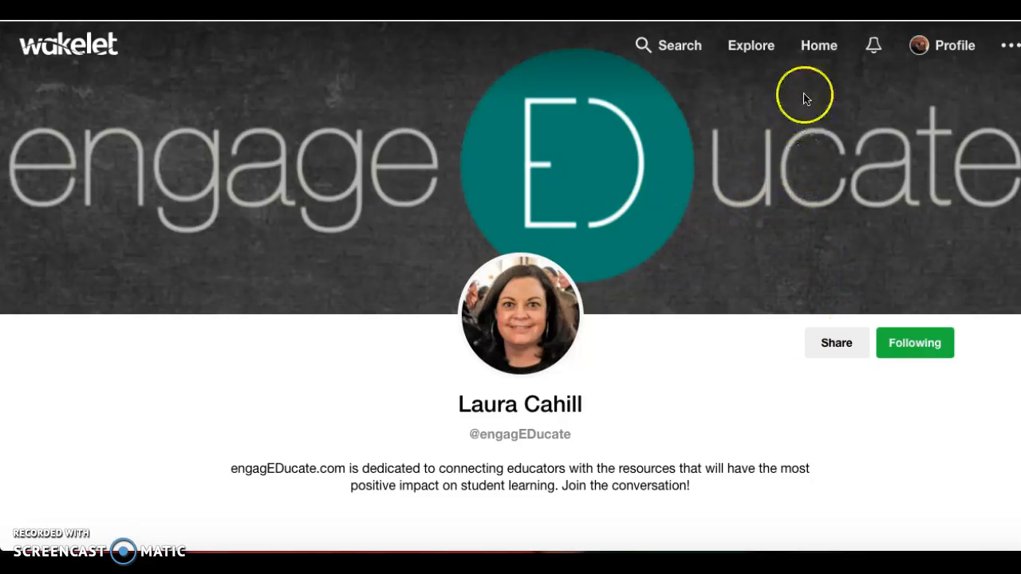
Go back to the Home page showing Design Thinking and the other collections.
left_click(815, 63)
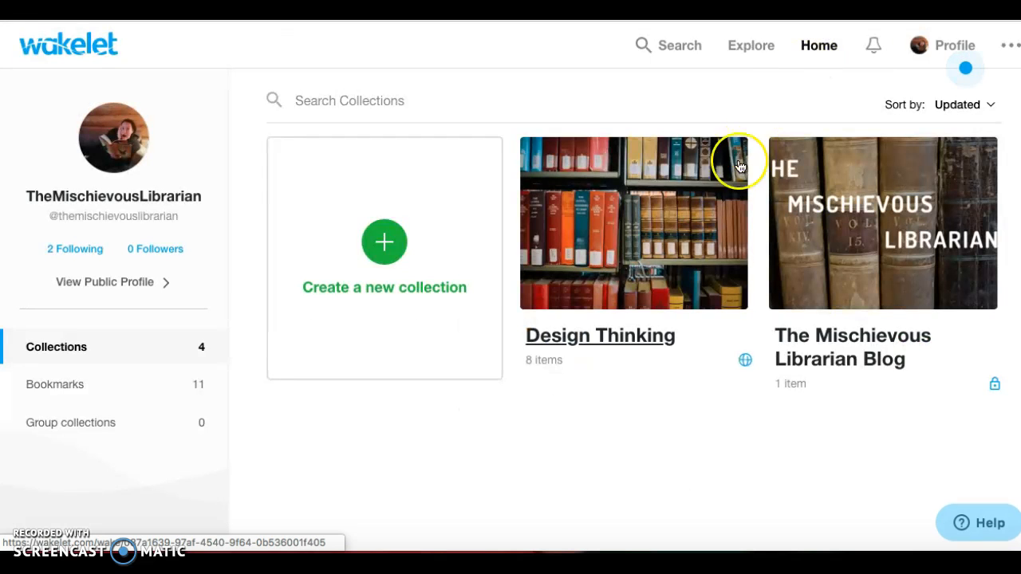